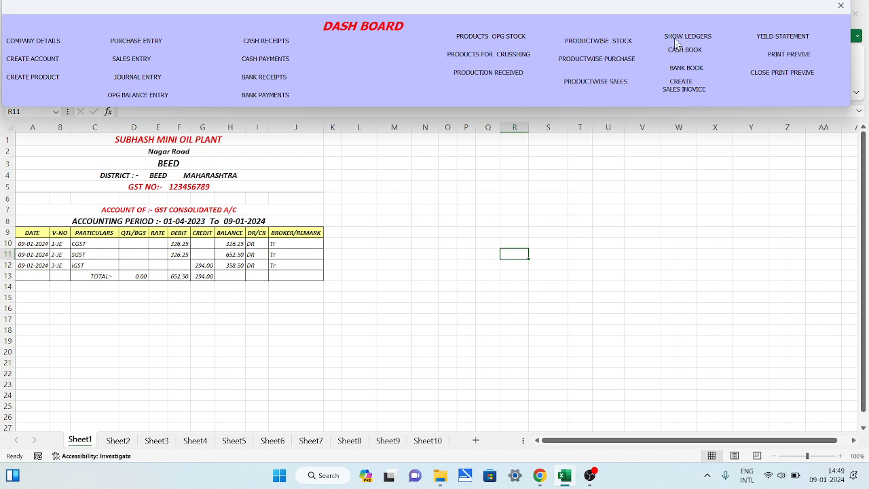
Display the CGST account ledger and check its closing balance
left_click(681, 39)
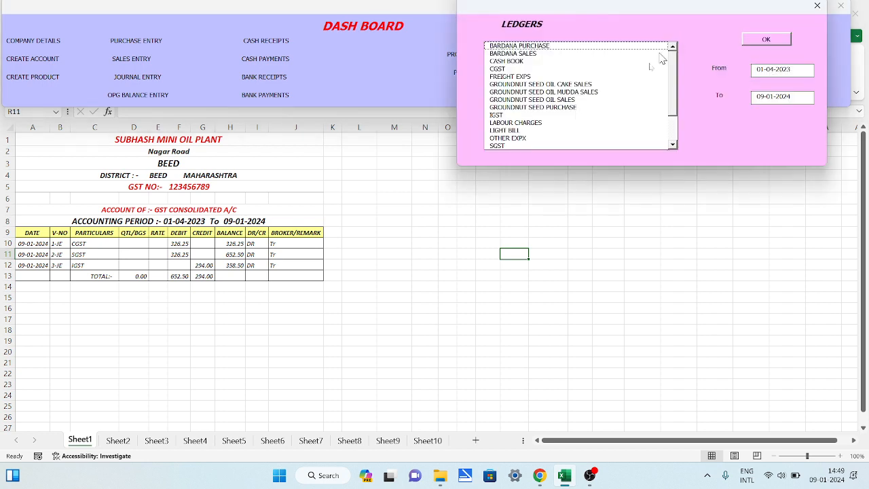
left_click(509, 70)
left_click(767, 41)
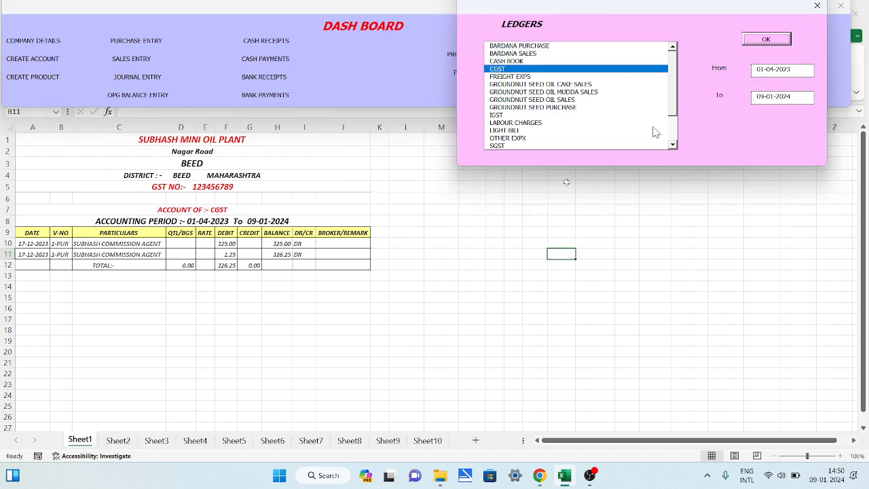
left_click(281, 255)
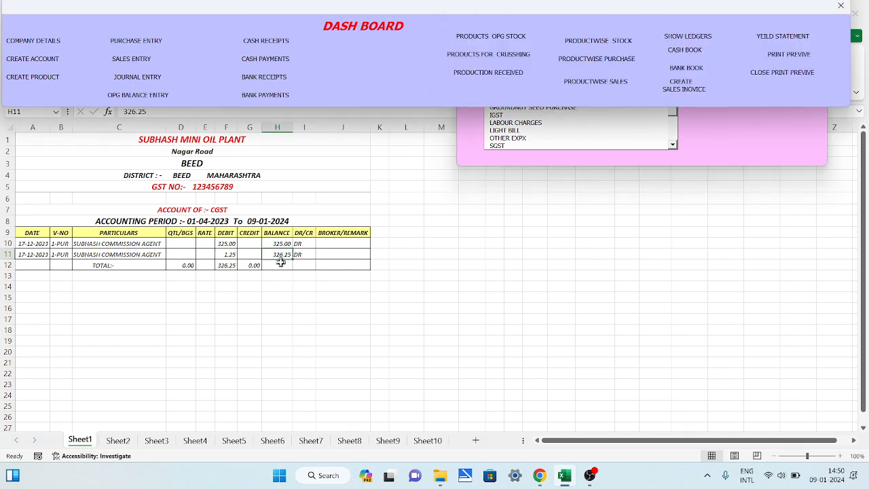
left_click(702, 140)
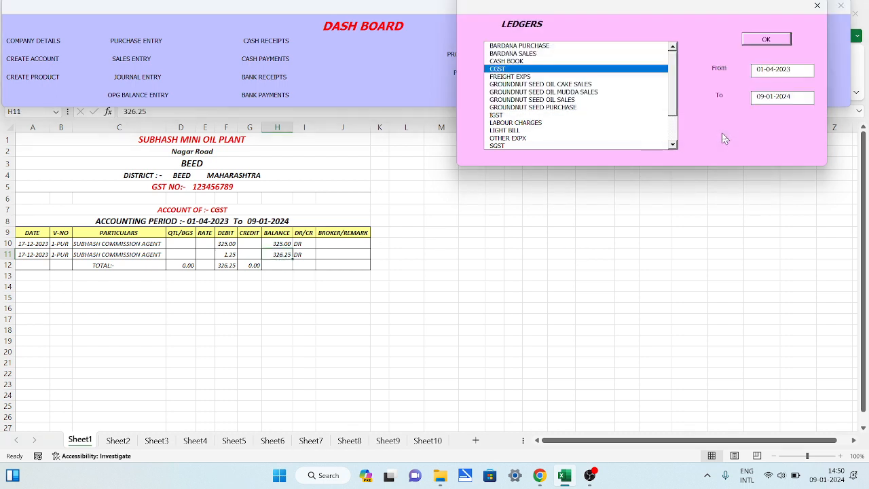
Display the SGST account ledger to check its balance
left_click(499, 114)
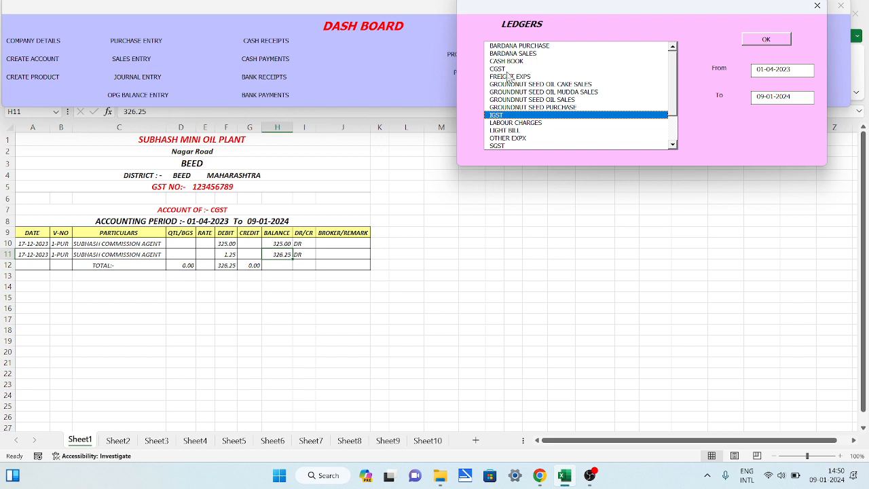
left_click(507, 146)
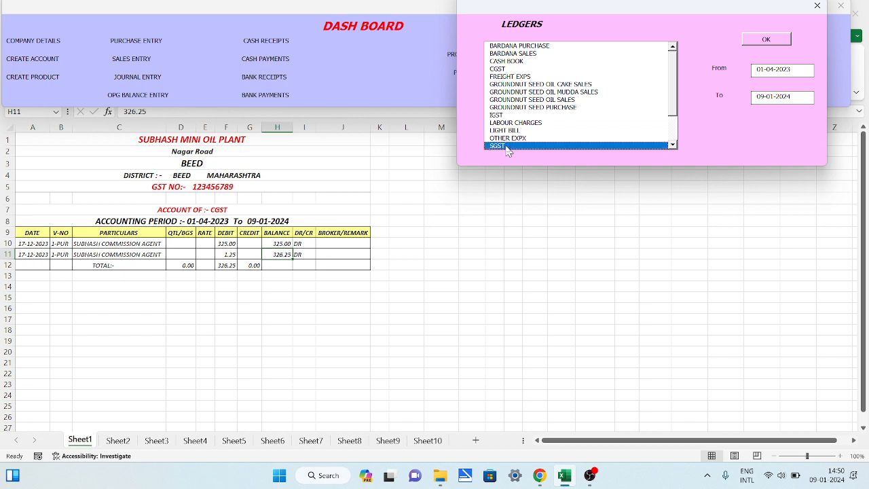
left_click(766, 42)
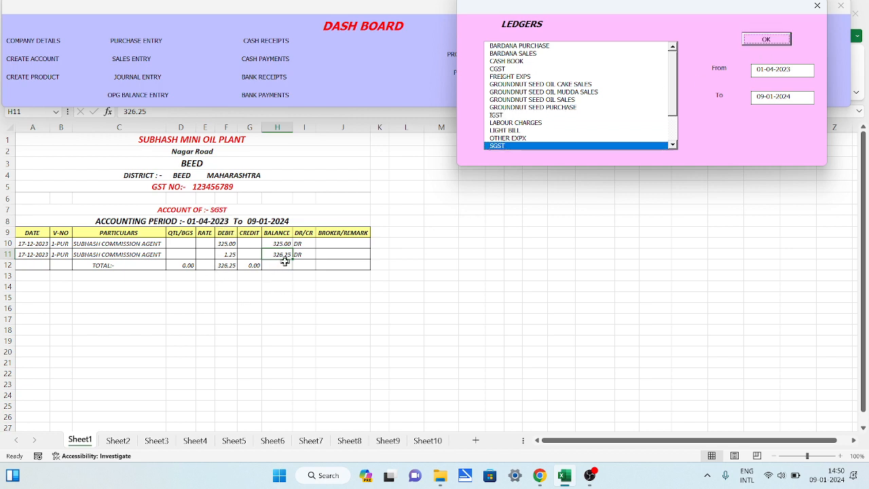
Display the IGST account ledger to check its balance, and close the ledger selection window
left_click(499, 115)
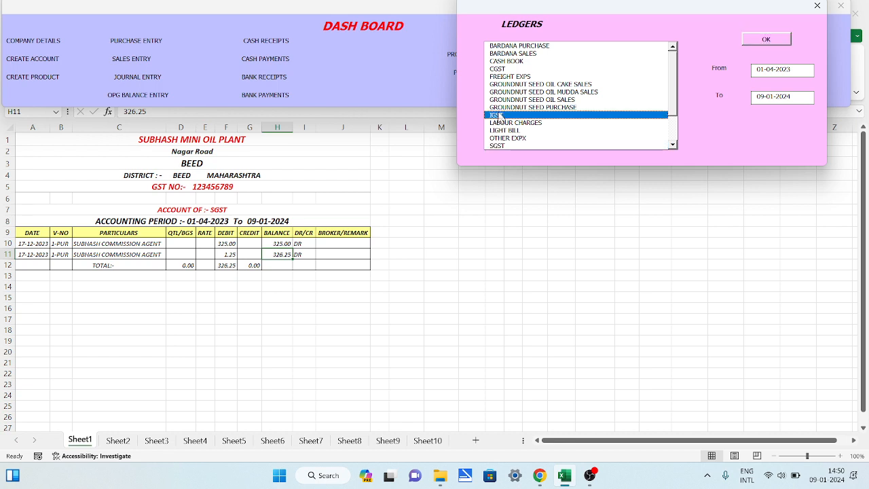
left_click(764, 40)
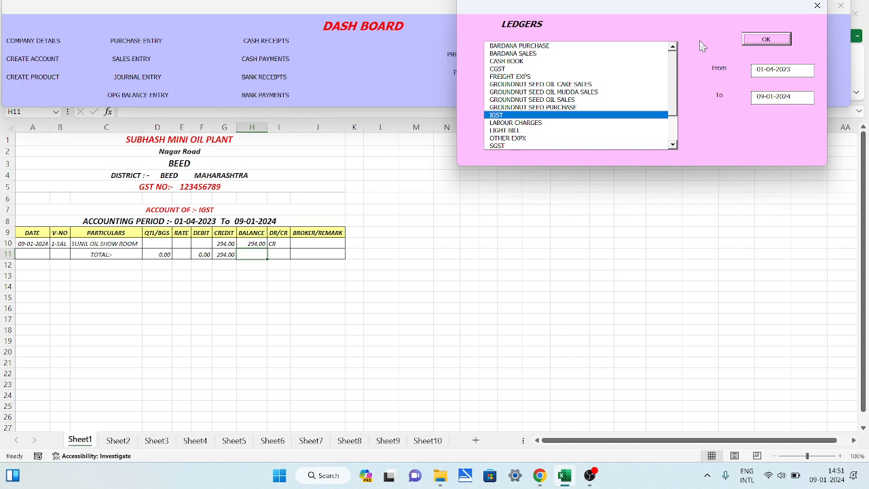
left_click(817, 7)
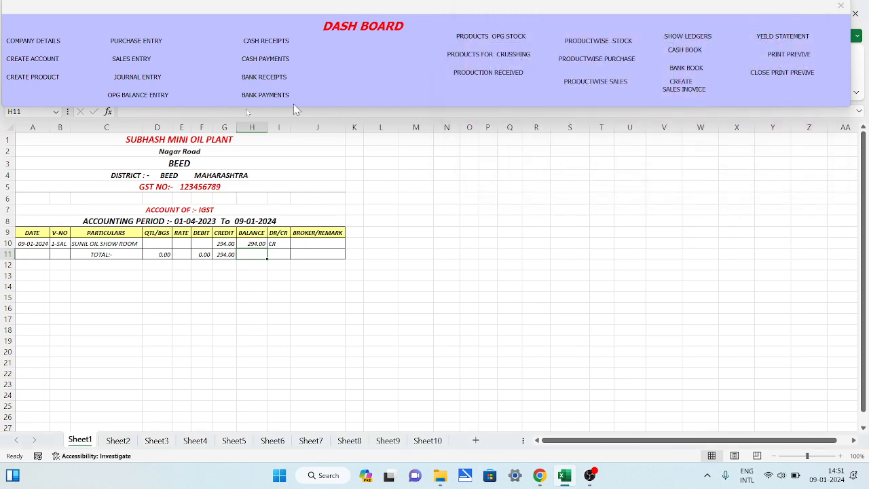
Start a new account and name it GST CONSOLIDATED A/C
left_click(49, 60)
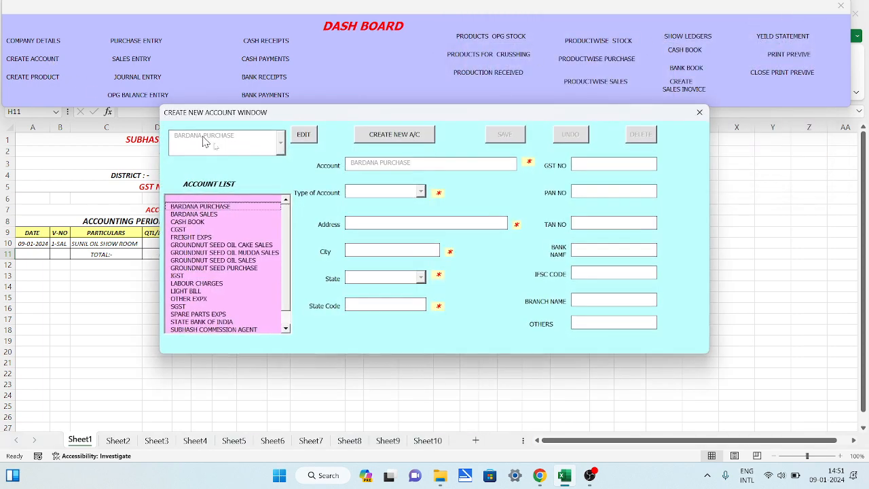
left_click(394, 134)
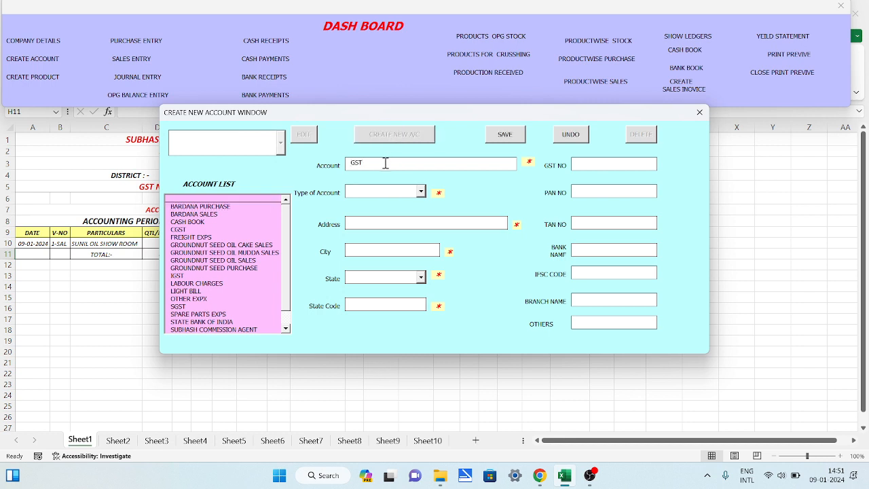
type("GST CONSO")
type("LIDATED")
type(" A/C")
Set the account type to TAX, fill address, city, state and state code with 0, and save the account
type("TAX")
key("Tab")
type("0")
key("Tab")
type("0")
left_click(514, 138)
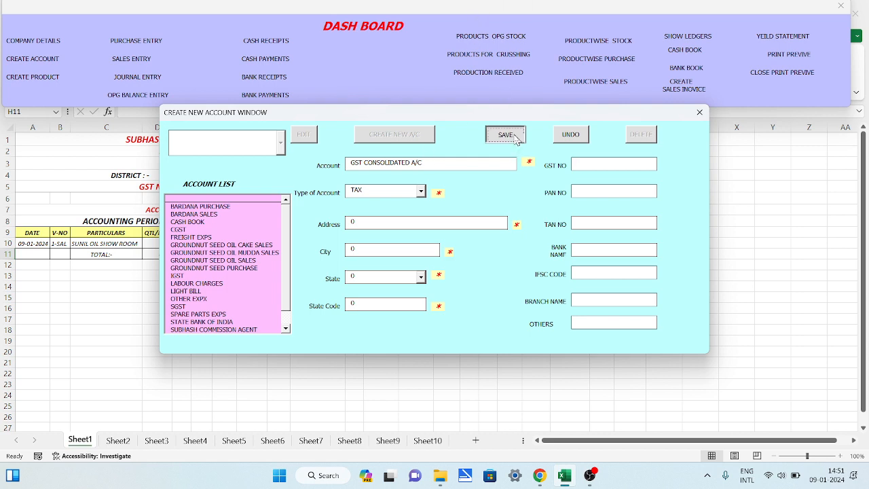
left_click(699, 112)
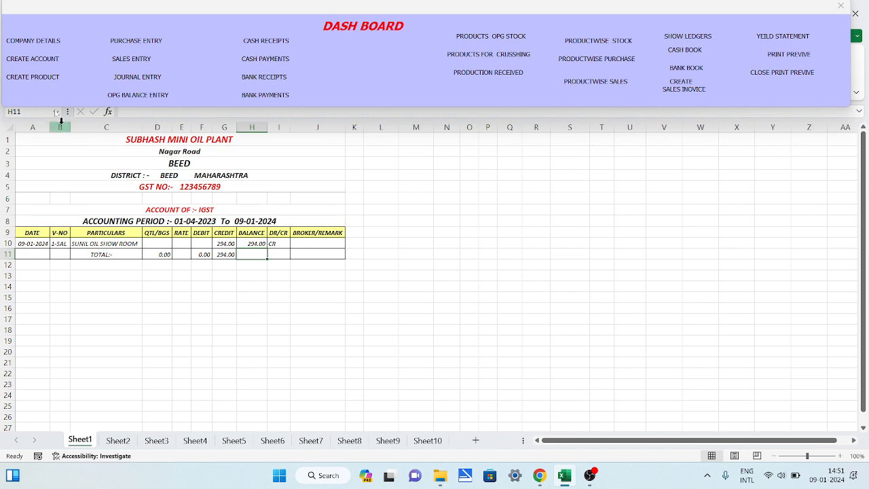
Start journal voucher 1 and debit the IGST account with 294
left_click(137, 80)
left_click_drag(392, 153, 555, 140)
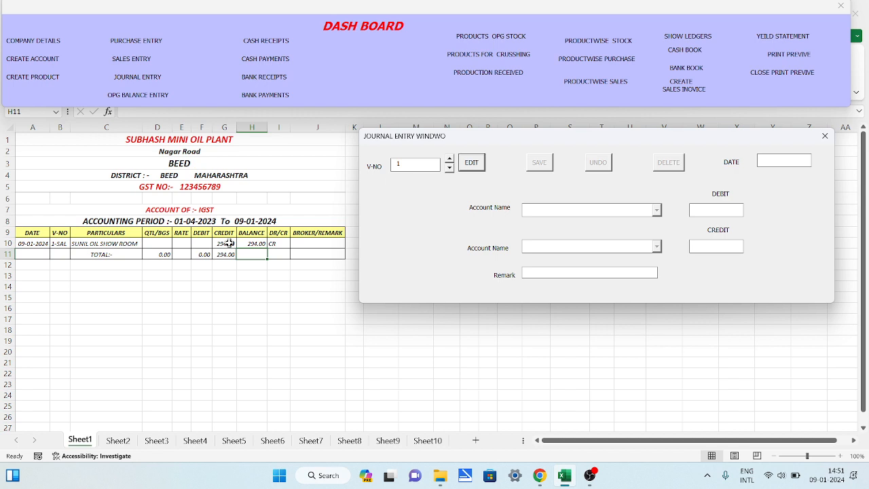
left_click(475, 164)
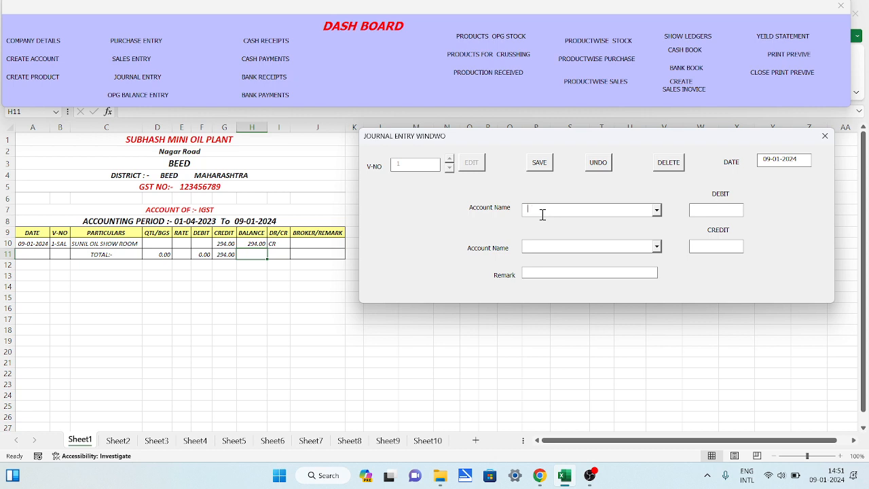
type("I")
type("GST")
type("294")
Credit GST CONSOLIDATED A/C with 294 in voucher 1, add the remark "Tr Entry" and save the voucher
key("Tab")
type("G")
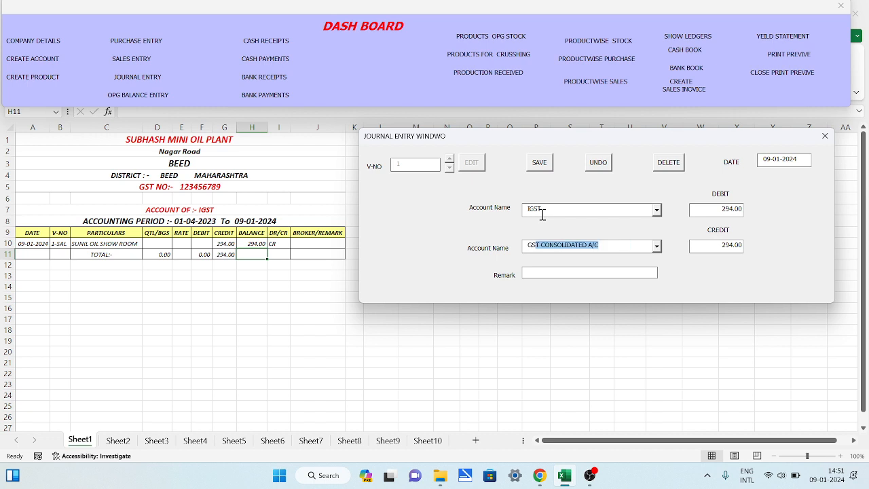
key("Tab")
key("Tab")
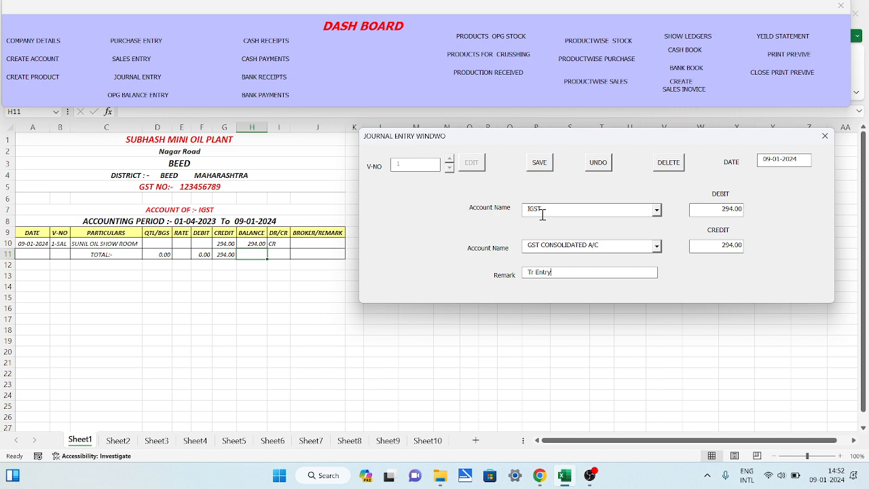
left_click(544, 163)
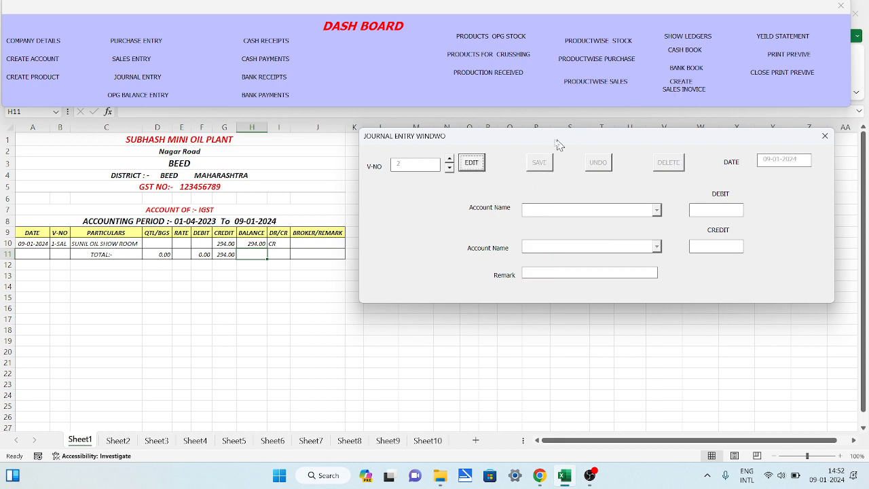
Display the CGST ledger alongside the journal entry window to read the amount for transfer
left_click(688, 36)
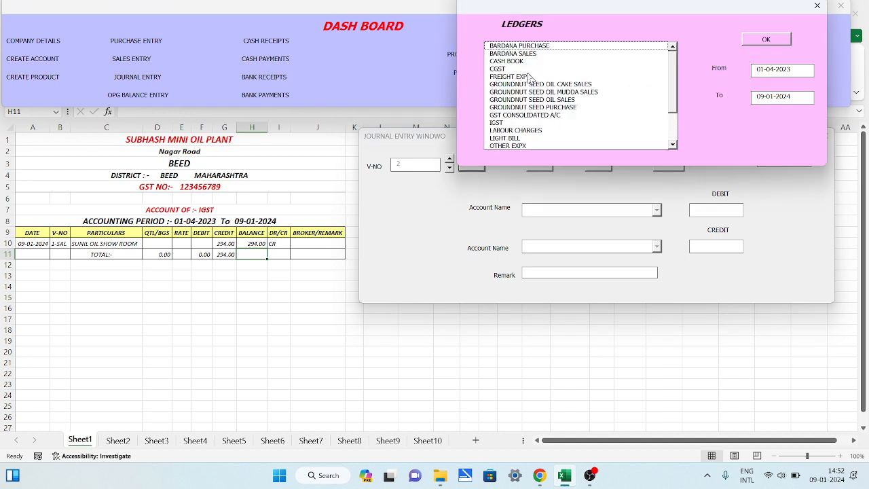
left_click(504, 70)
left_click(765, 41)
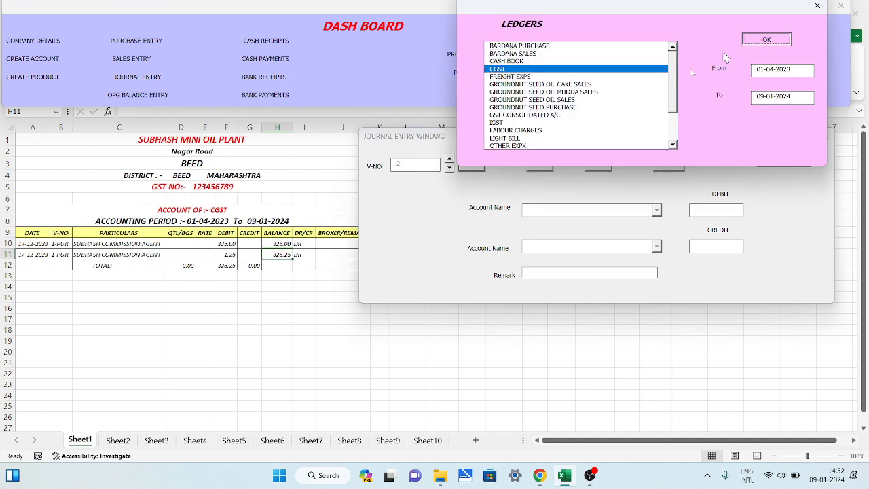
left_click(433, 231)
Start journal voucher 2 and debit GST CONSOLIDATED A/C with 326.25
left_click(481, 168)
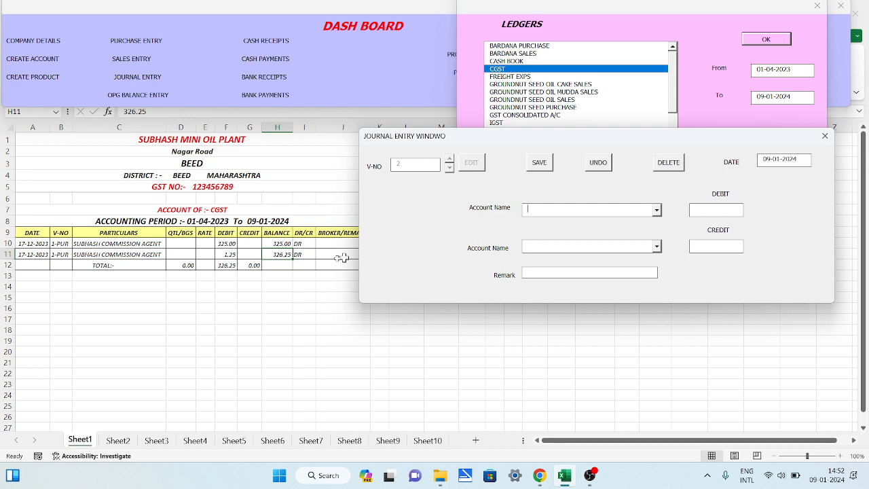
left_click(566, 213)
type("G")
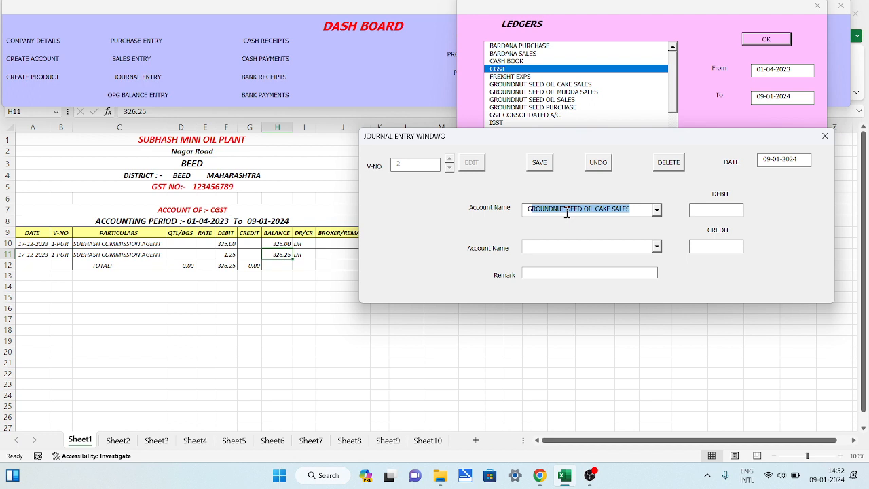
type("ST CONSOLIDATED A/C")
left_click(567, 213)
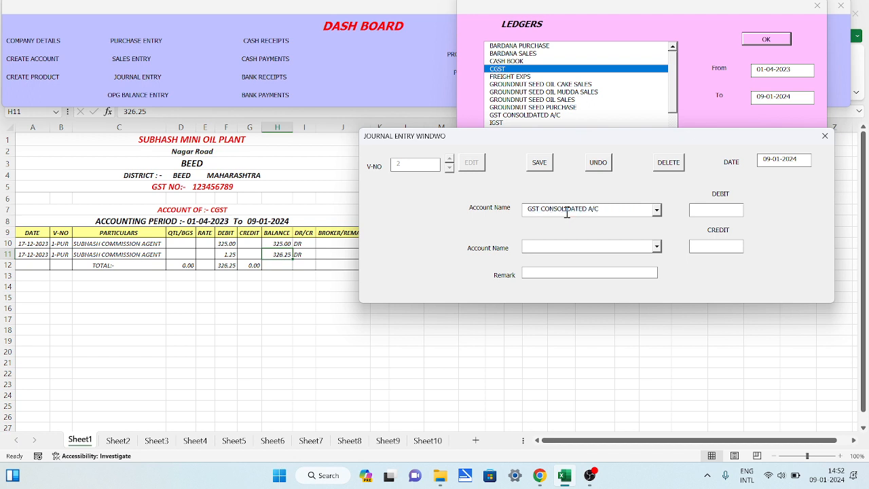
type("326.25")
key("Return")
Credit the CGST account with 326.25 in voucher 2, add the remark "Tr Entry" and save the voucher
type("C")
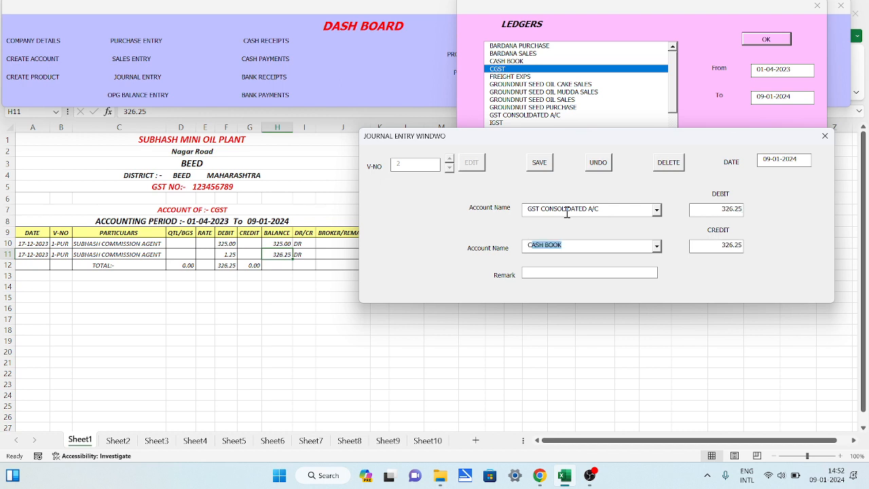
type("GST")
key("Return")
key("Return")
type("Tr Entry")
left_click(540, 164)
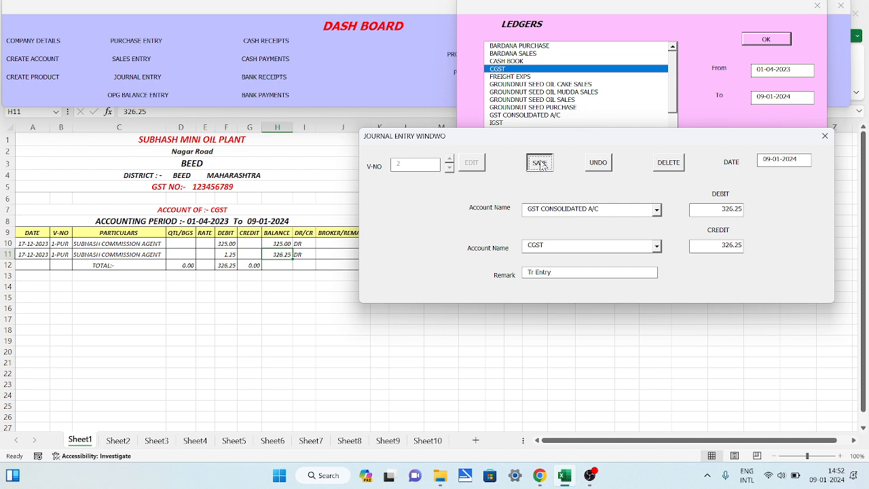
Start journal voucher 3 with SGST as the debit account
left_click(471, 163)
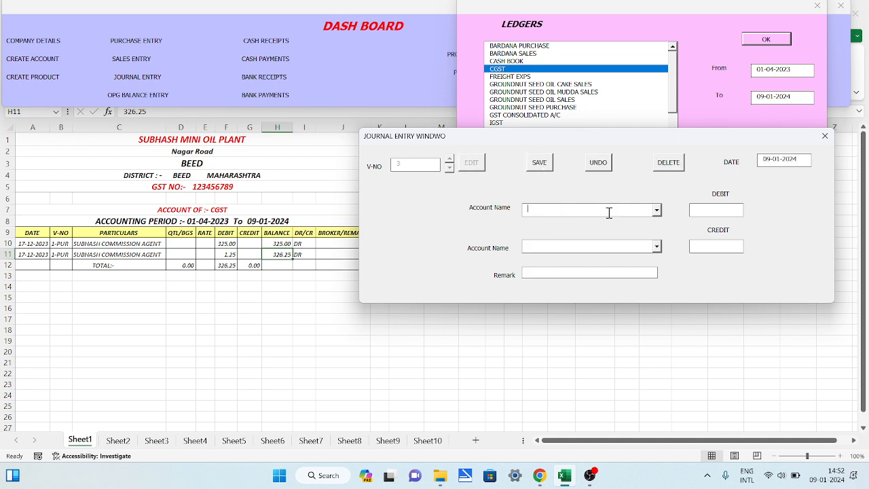
type("SGST")
key("Tab")
Display the SGST ledger to read its balance, and return to the open journal voucher
left_click_drag(673, 86, 678, 105)
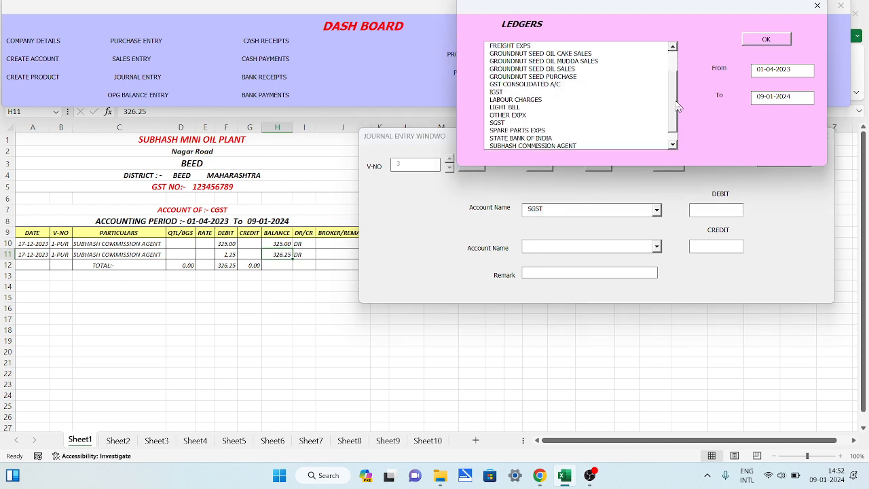
left_click(519, 123)
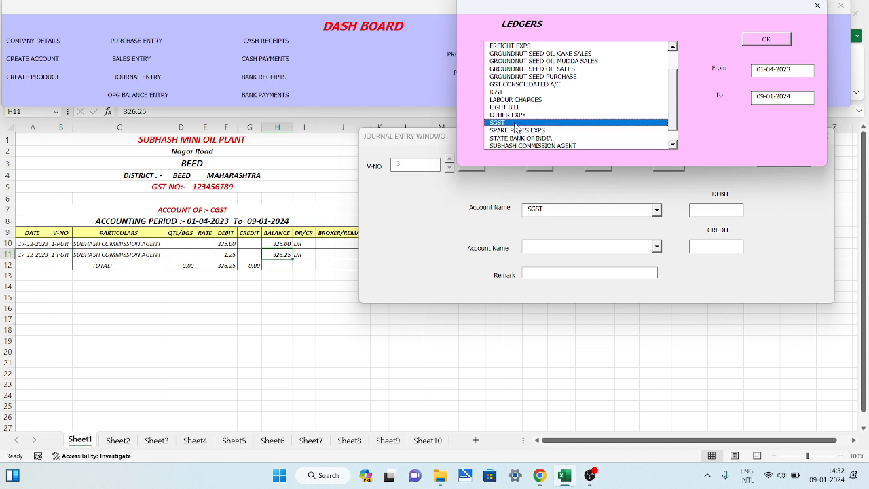
left_click(770, 40)
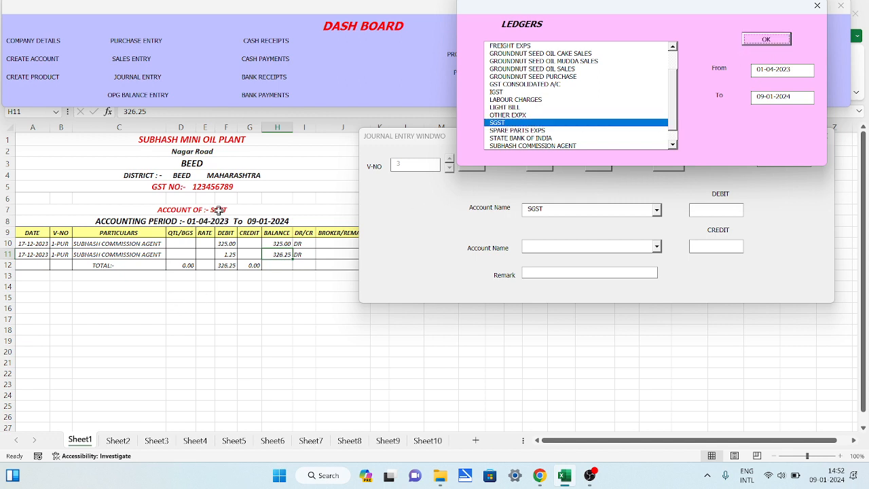
left_click(425, 280)
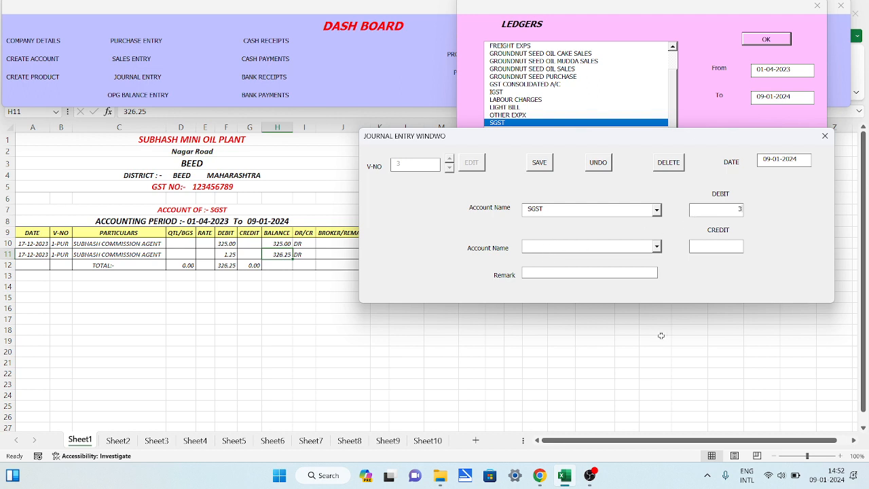
Complete voucher 3 with a 326.25 debit, GST CONSOLIDATED A/C as credit account and remark "Tr Entry"; save it and close the journal window
type("326.25")
key("Tab")
type("C")
key("BackSpace")
key("BackSpace")
type("GS")
key("Tab")
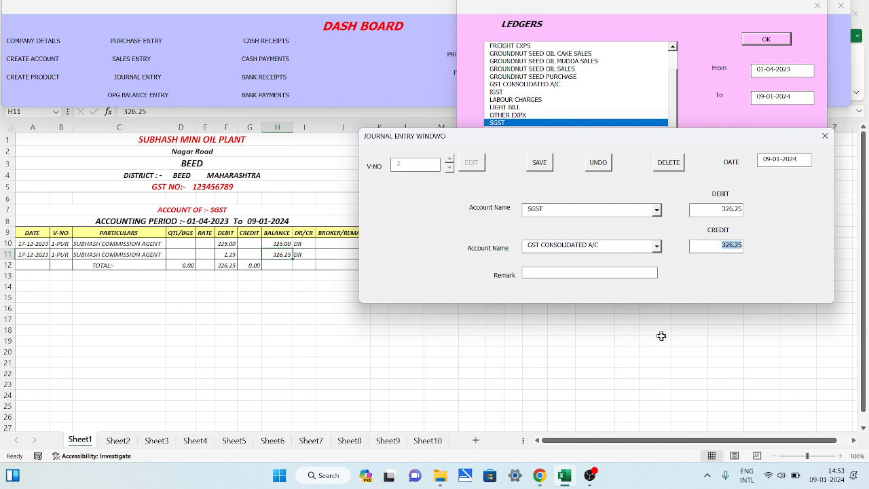
key("Tab")
type("Tr Entry")
left_click(539, 163)
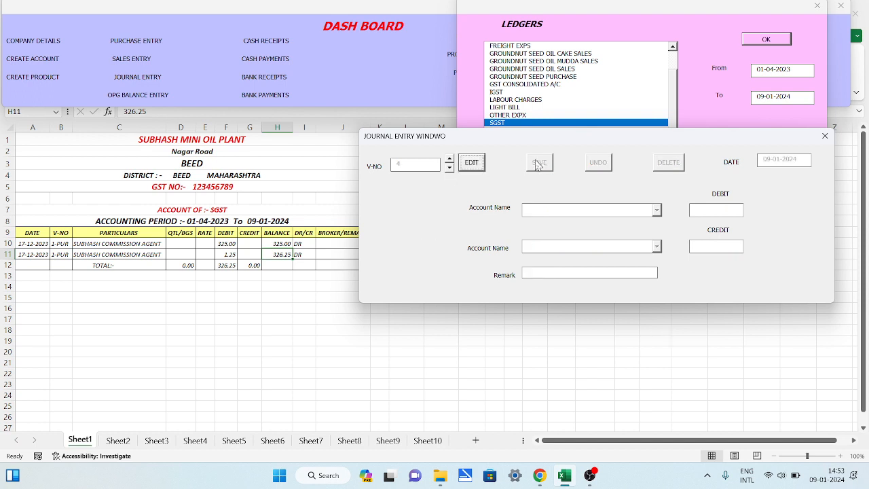
left_click(825, 136)
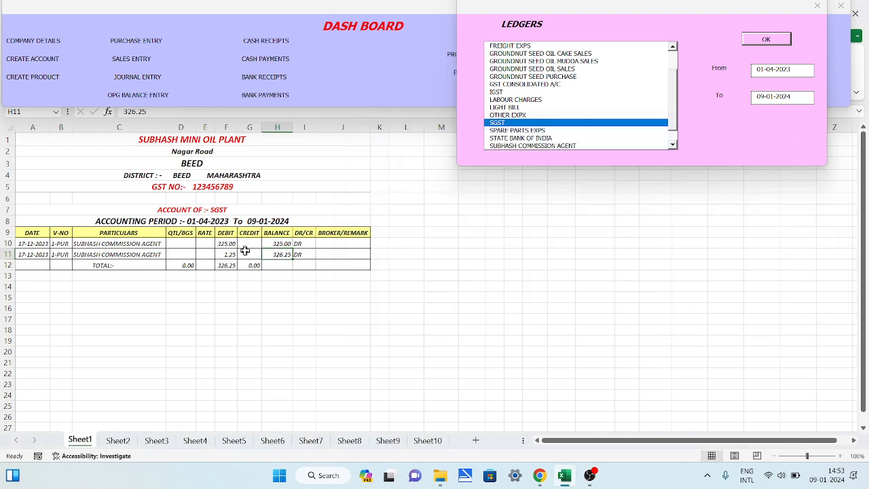
Display the GST CONSOLIDATED A/C ledger for 01-04-2023 to 09-01-2024 and check its transfer entries
left_click(513, 84)
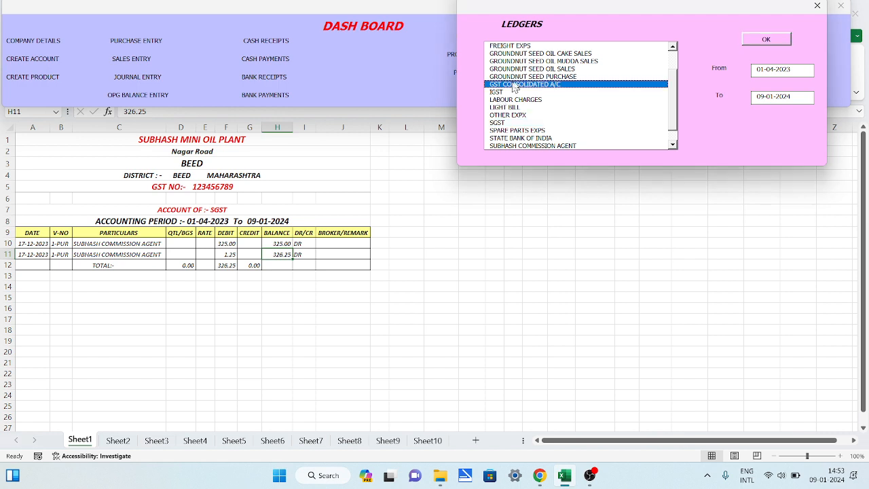
left_click(763, 42)
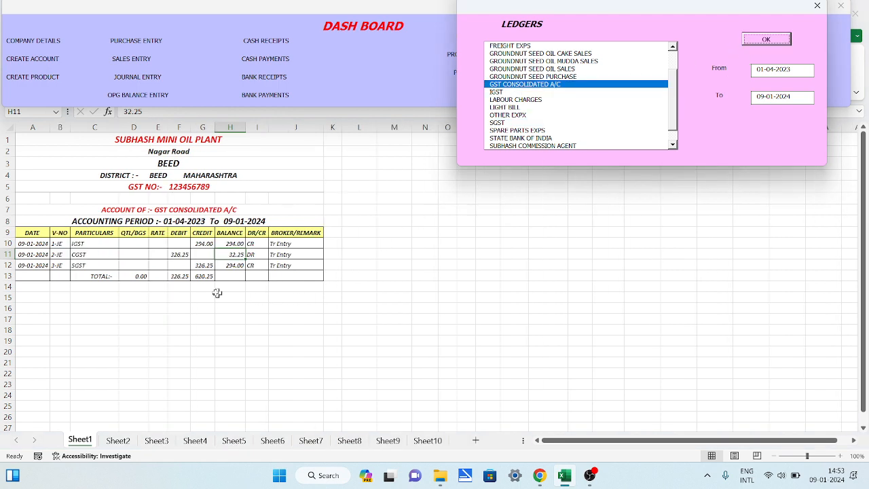
left_click(252, 276)
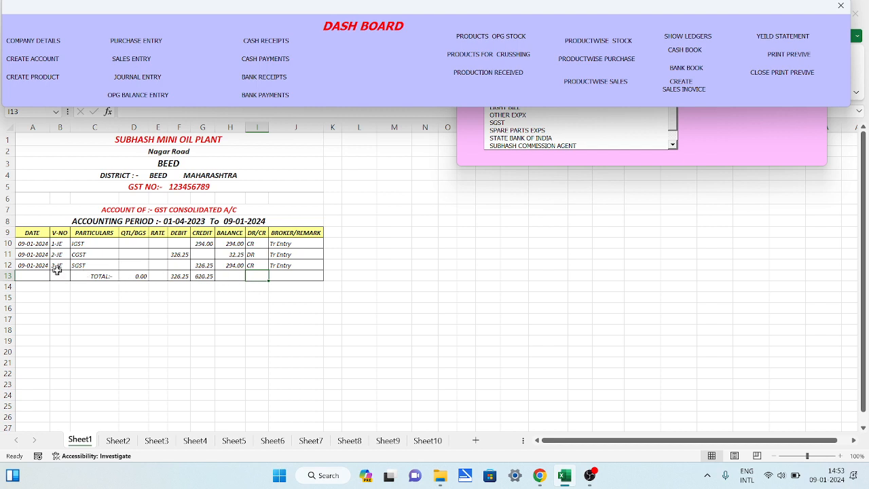
left_click(700, 142)
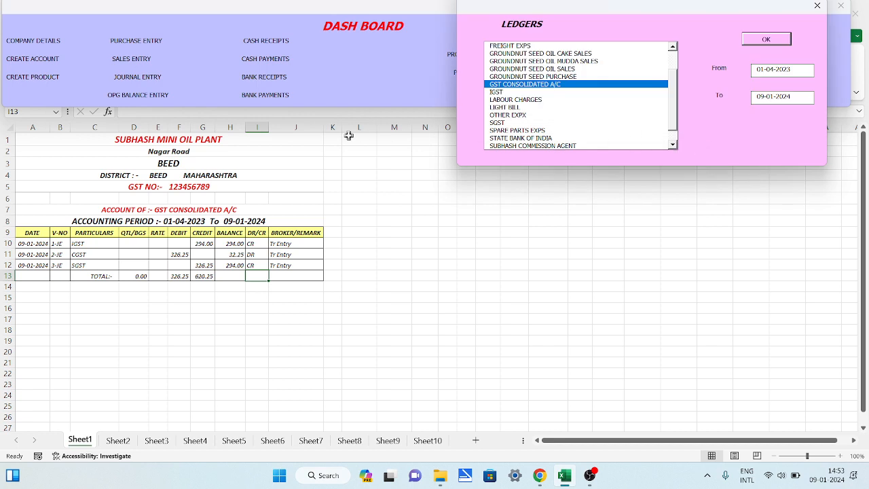
Open journal voucher 3 for editing, clear its debit account name and move the journal window clear of the ledger table
left_click(144, 78)
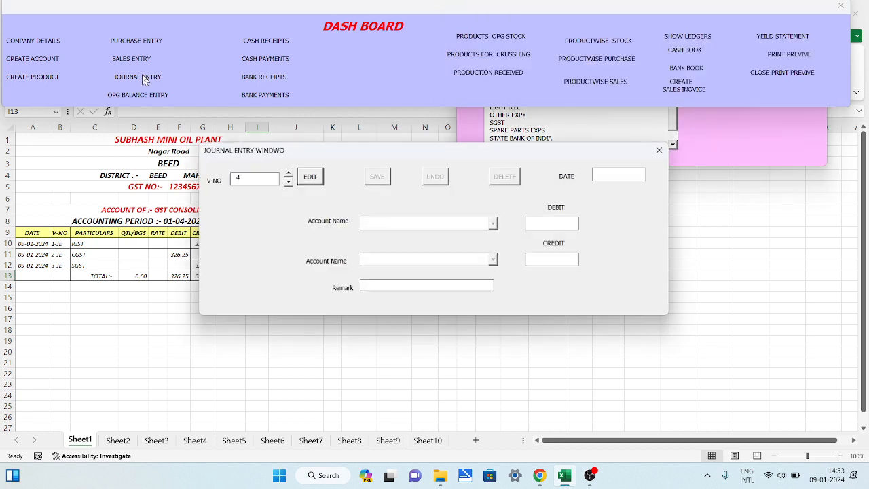
left_click(287, 182)
left_click(309, 178)
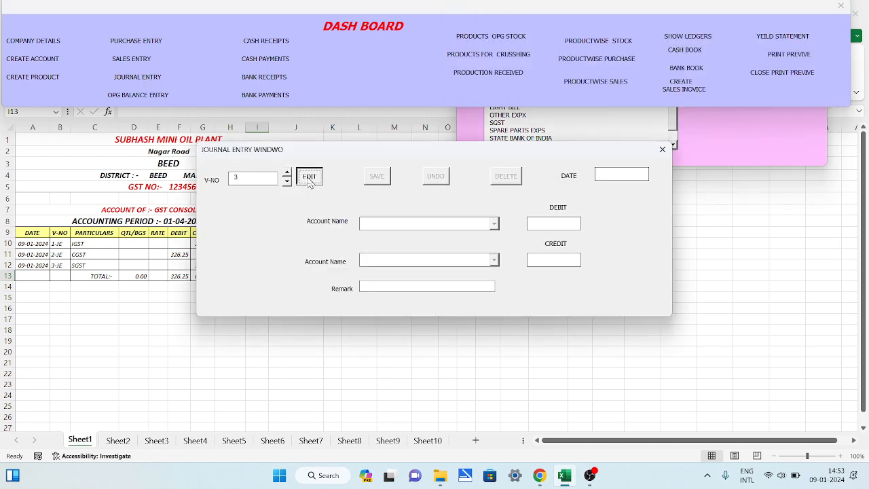
double_click(406, 225)
type("G")
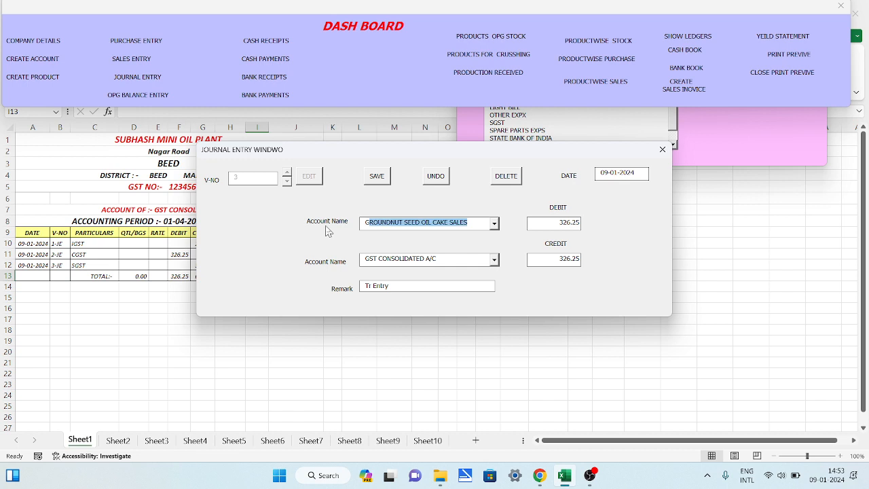
left_click(445, 260)
left_click_drag(444, 260, 365, 259)
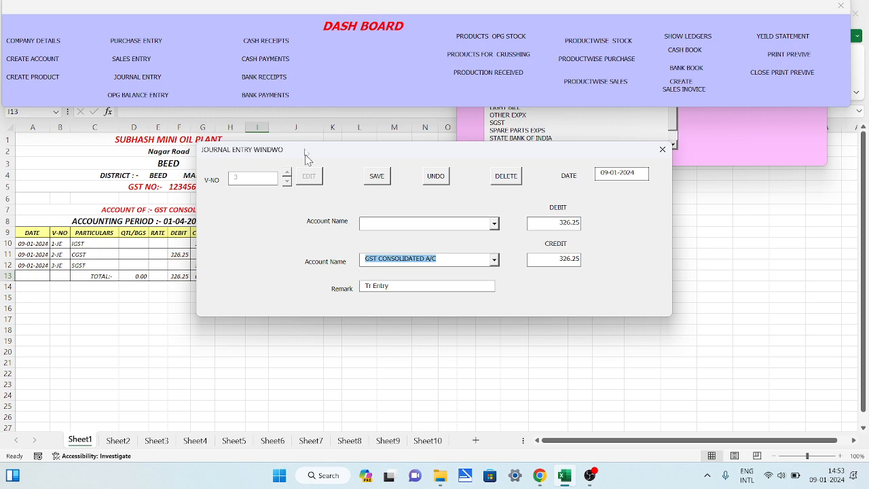
left_click_drag(333, 152, 479, 243)
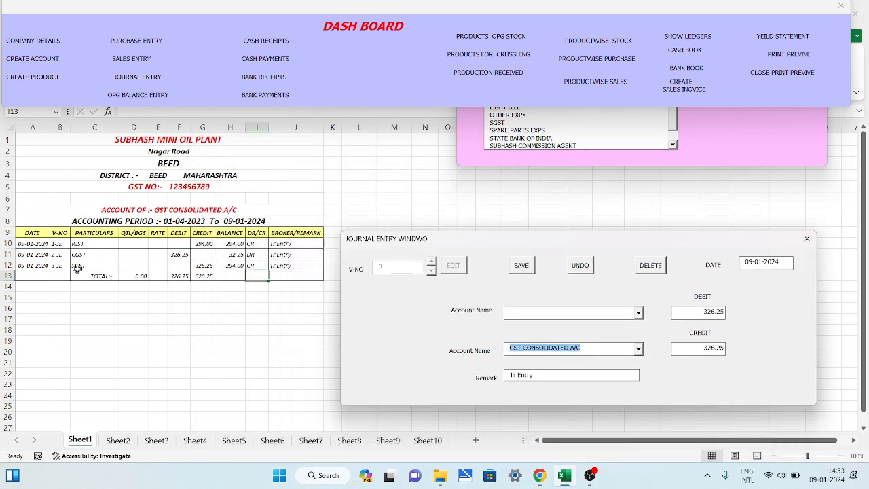
Leave voucher 3's debit account blank and clear its credit account name
left_click(515, 313)
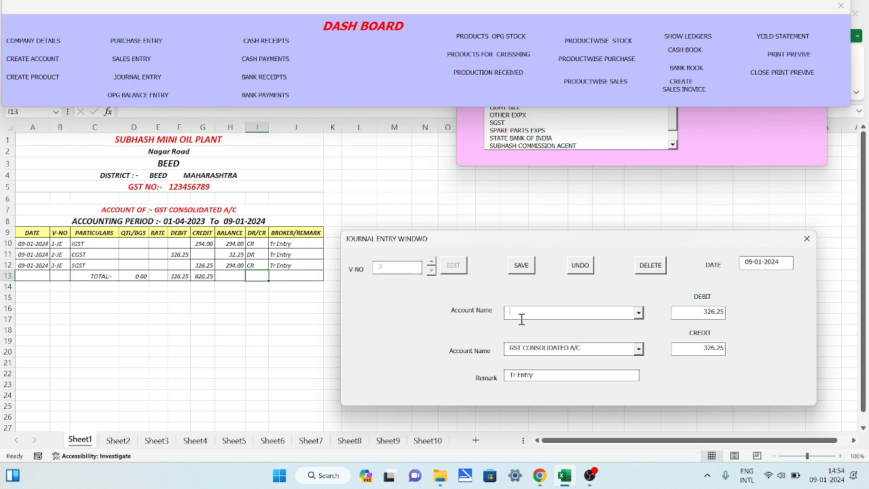
type("G")
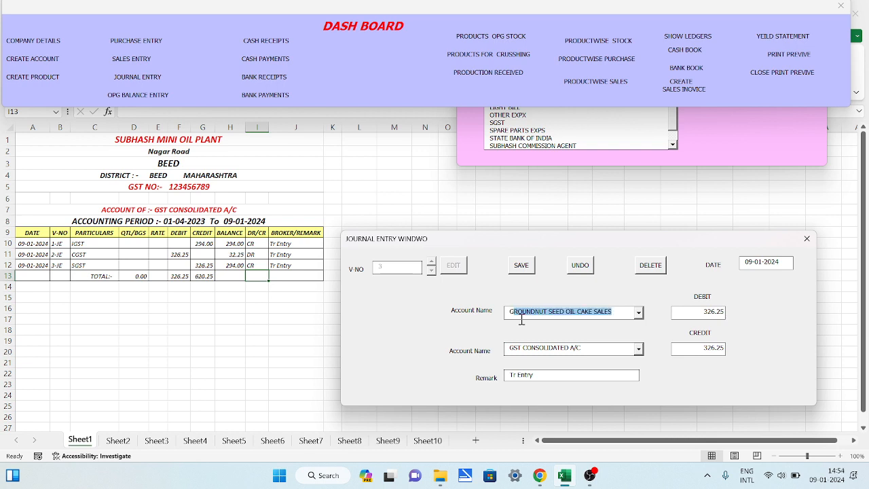
key("BackSpace")
key("BackSpace")
left_click(588, 351)
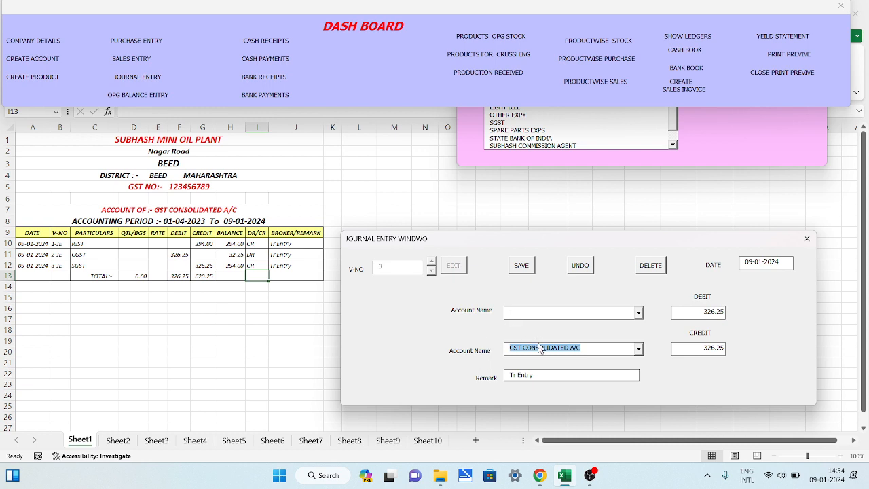
key("BackSpace")
Set voucher 3's debit account to GST CONSOLIDATED A/C and its credit account to SGST; save it and close the journal window
left_click(548, 315)
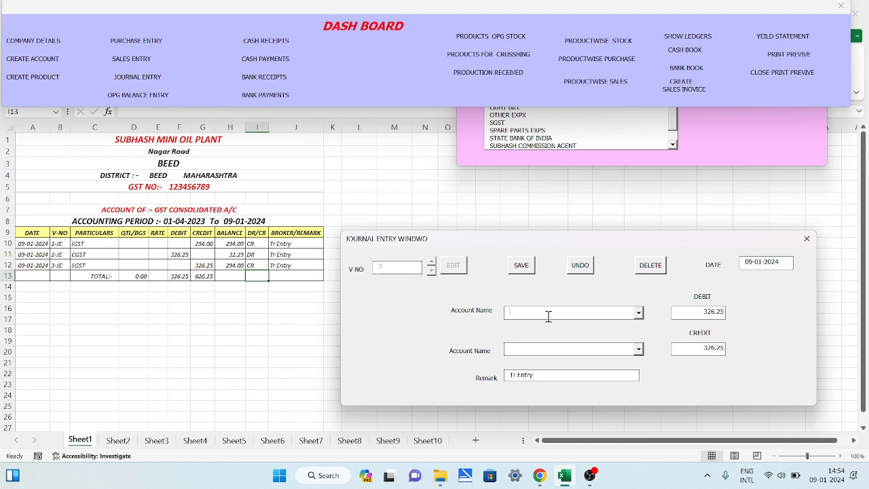
type("GROUNDNUT SEED OIL CAKE SALES")
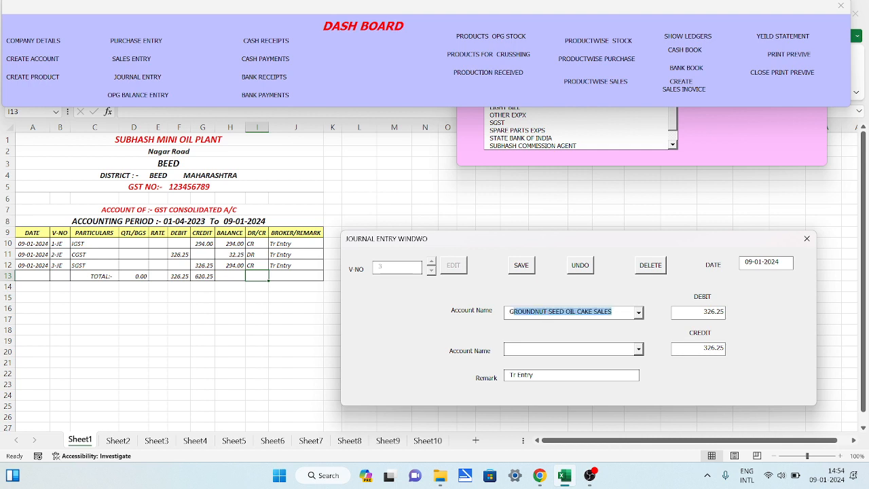
left_click(548, 314)
left_click(550, 350)
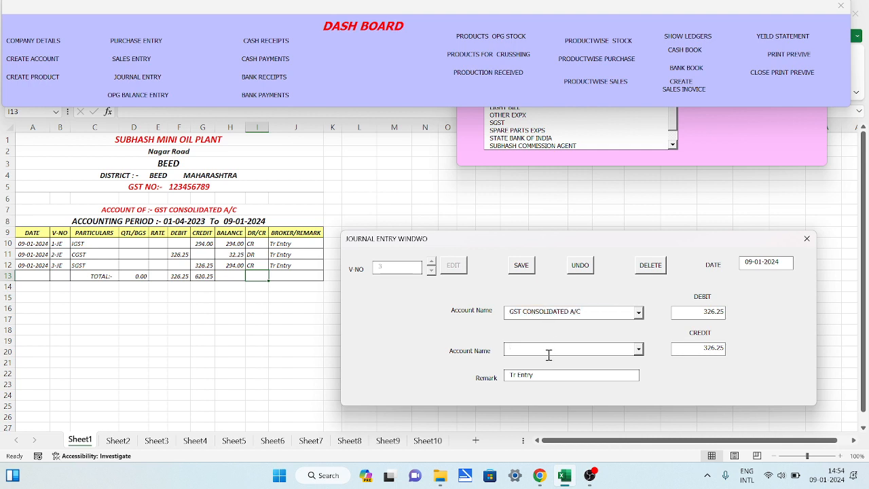
type("SGST")
left_click(597, 377)
left_click(521, 268)
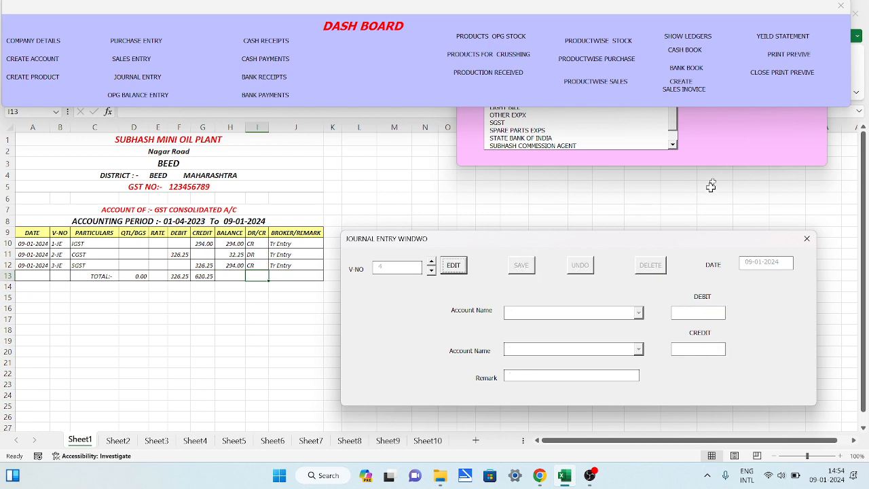
left_click(806, 238)
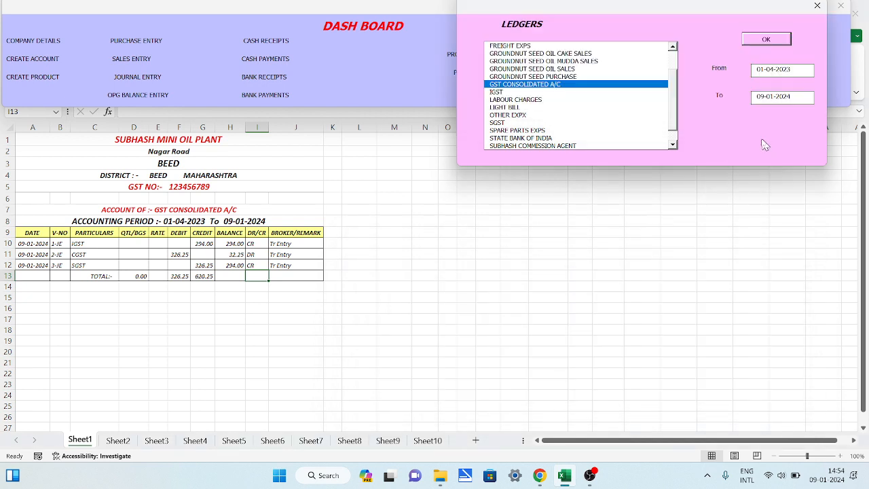
Regenerate the GST CONSOLIDATED A/C ledger to check the corrected SGST entry and balance
left_click(774, 39)
left_click(231, 267)
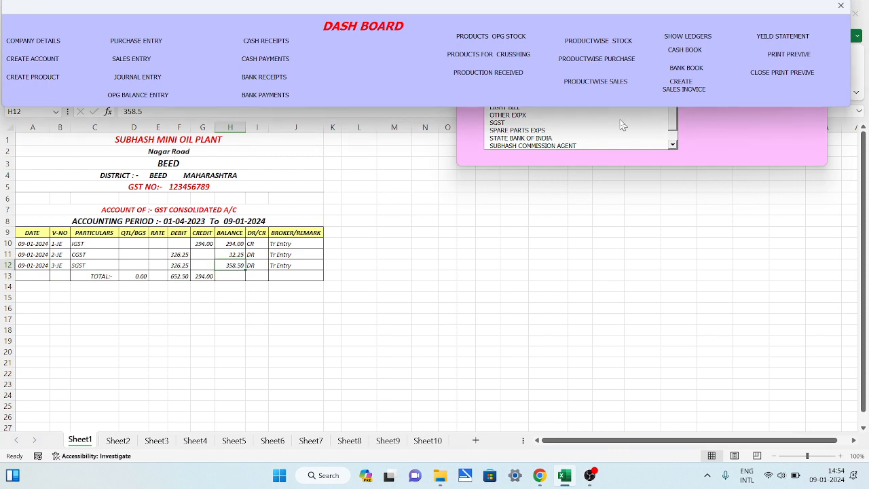
left_click(722, 127)
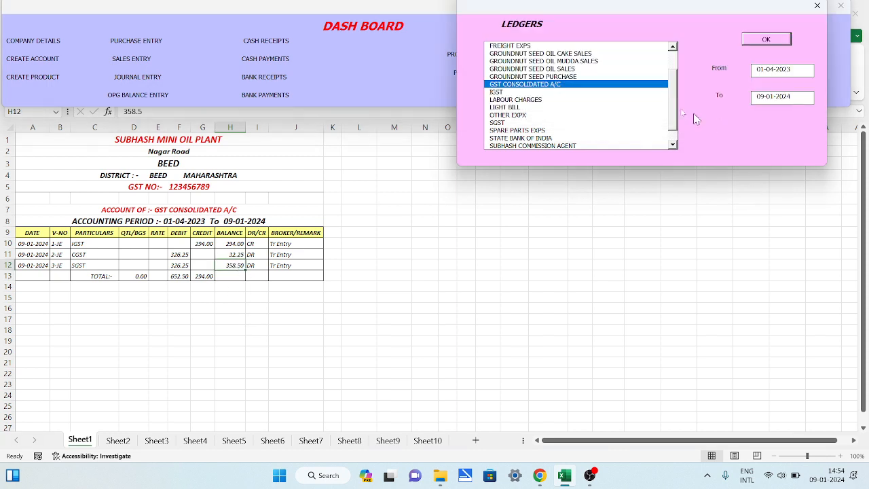
Display the IGST ledger and the SGST ledger to check their balances
left_click(512, 92)
left_click(765, 38)
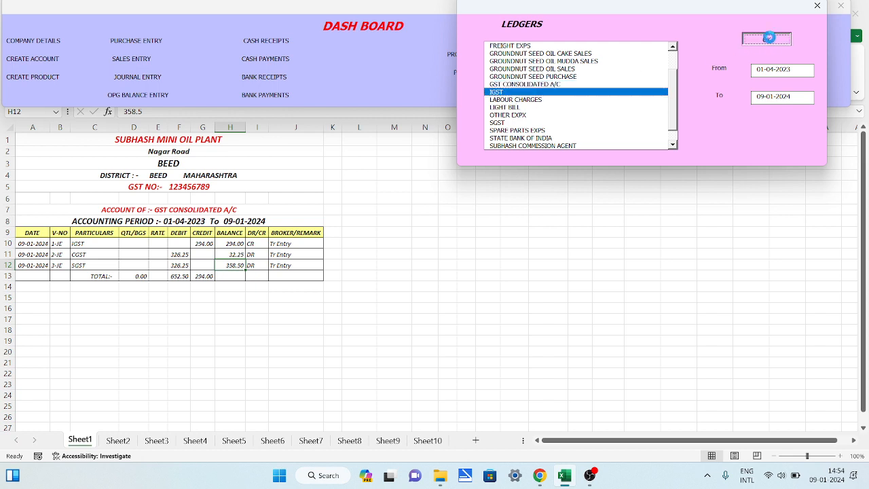
left_click(502, 124)
left_click(765, 39)
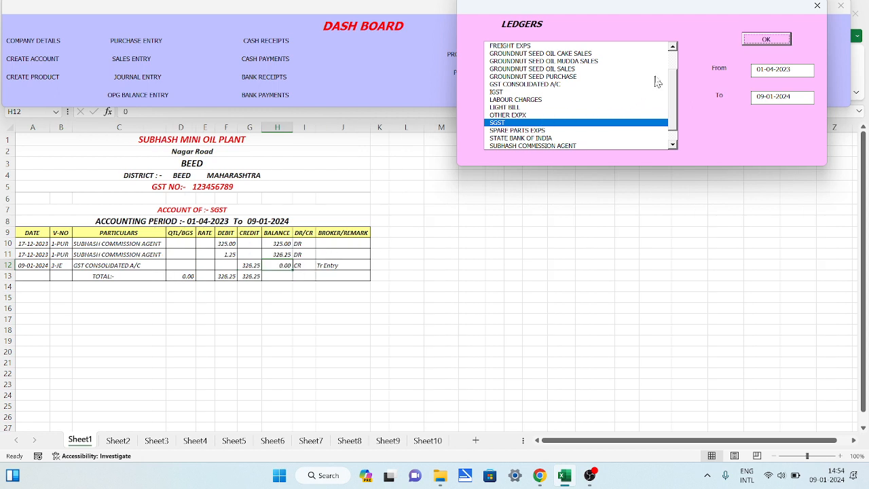
Display the CGST ledger to check its balance
left_click(674, 98)
left_click_drag(674, 99, 676, 80)
left_click(519, 70)
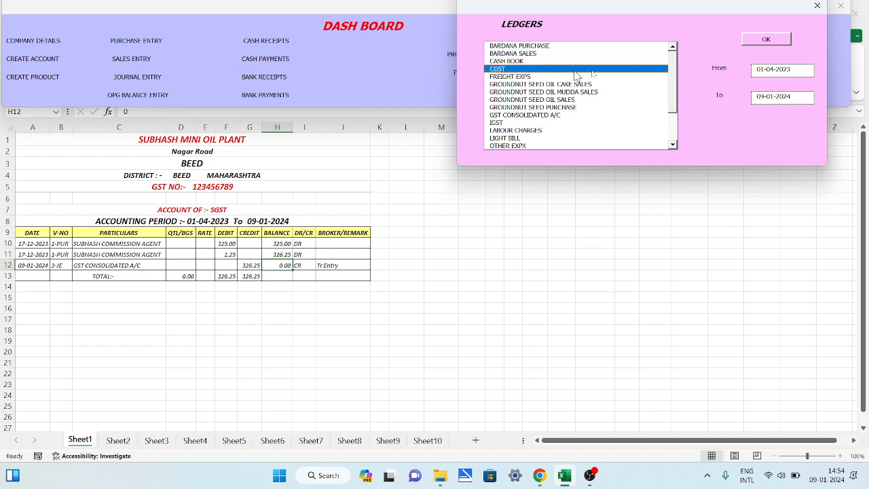
left_click(766, 40)
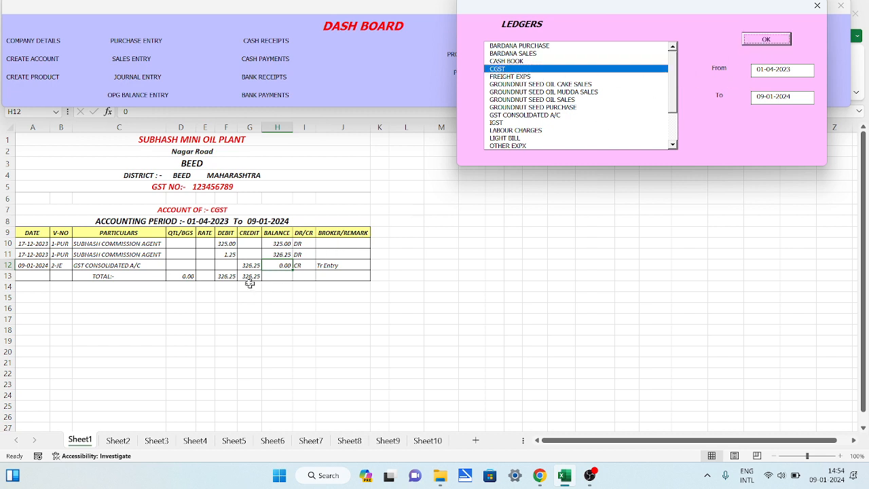
Return to the GST CONSOLIDATED A/C ledger to review its final balance
left_click(500, 124)
left_click(515, 115)
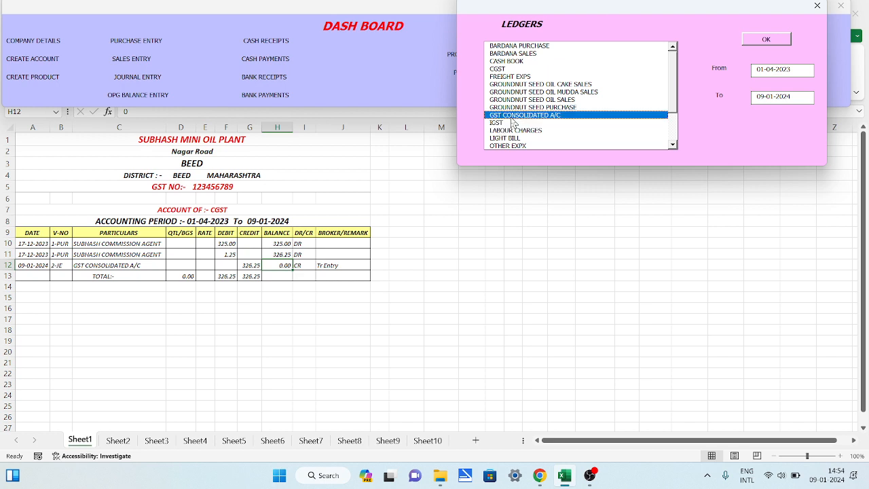
left_click(755, 42)
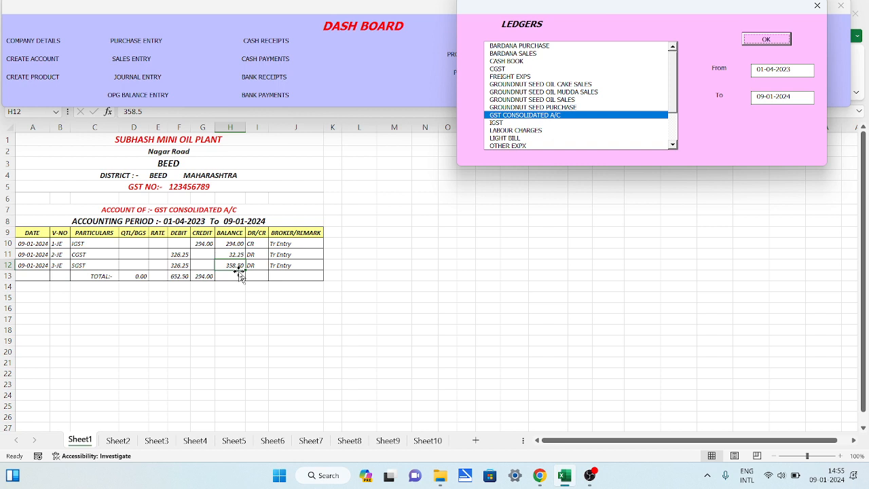
Switch to Calculator, add 191.50 and 358.50, and close both Calculator and the Ledgers window
mouse_move(598, 475)
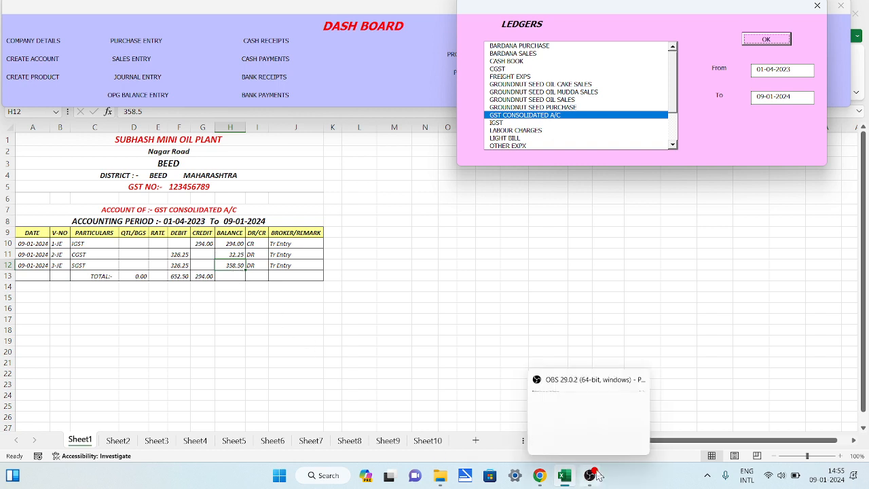
key("XF86Calculator")
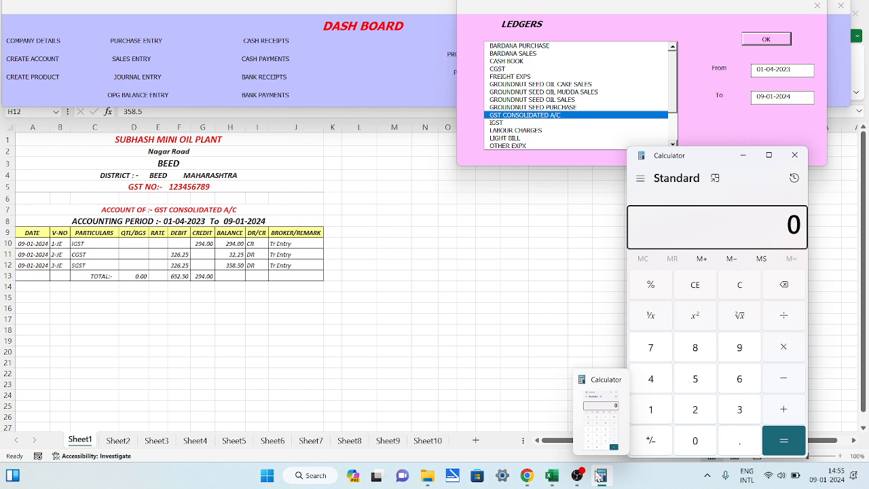
type("191.")
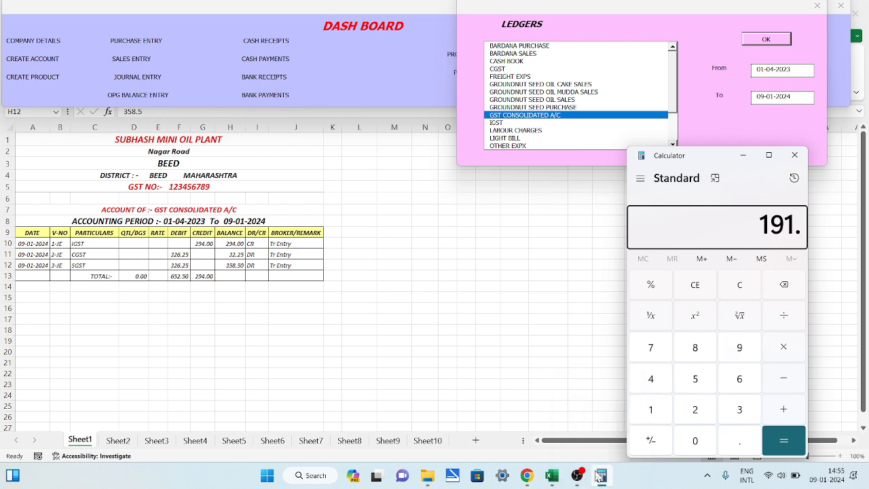
type("5")
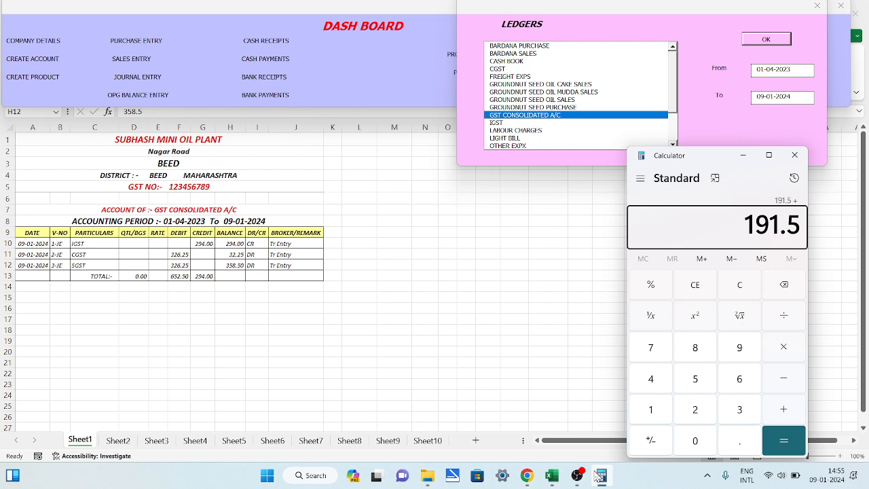
type("0+358.5+")
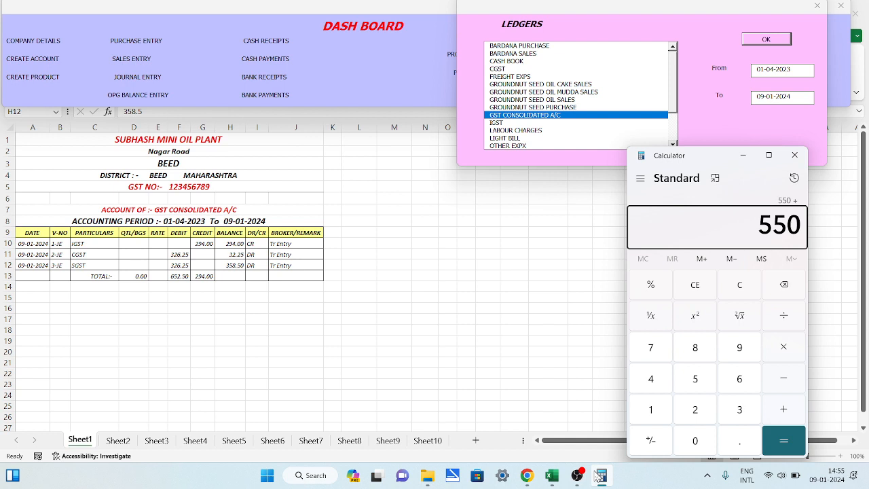
type("50+")
left_click(794, 155)
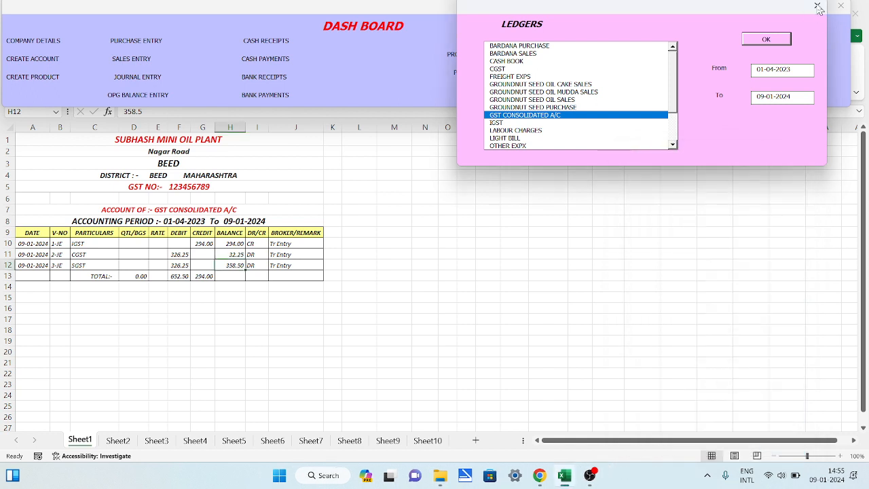
left_click(817, 6)
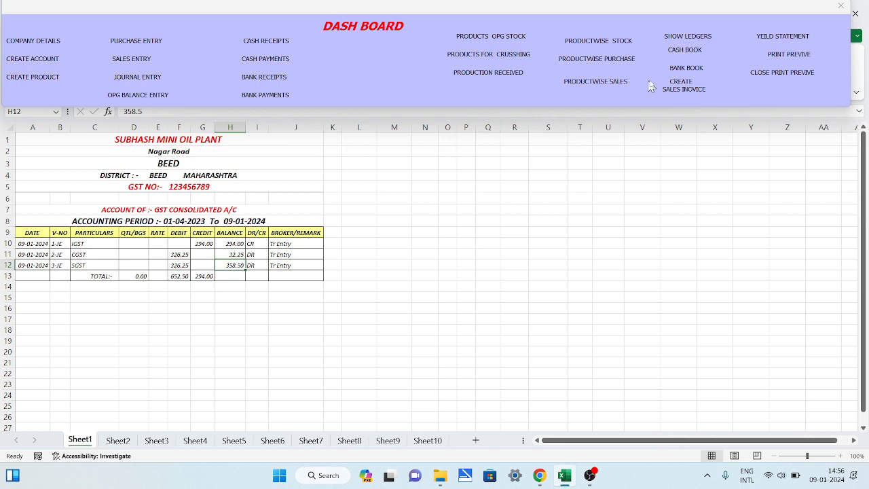
left_click(841, 6)
left_click_drag(449, 139, 563, 307)
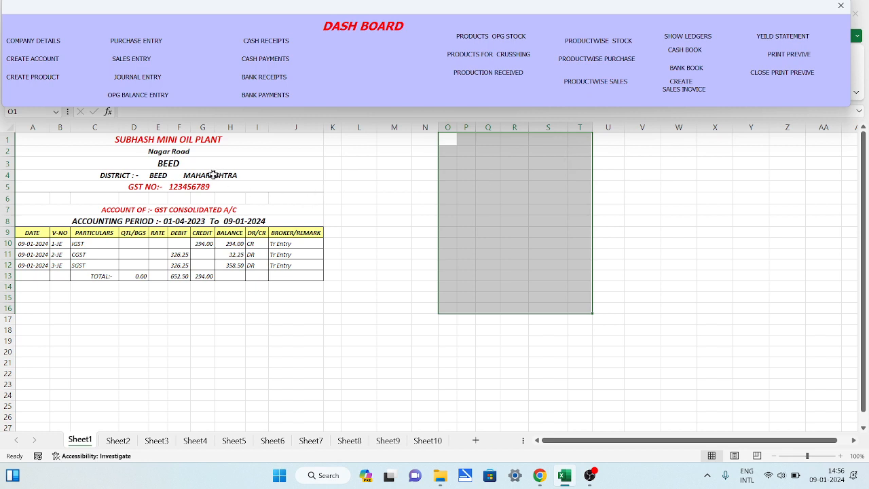
left_click(309, 163)
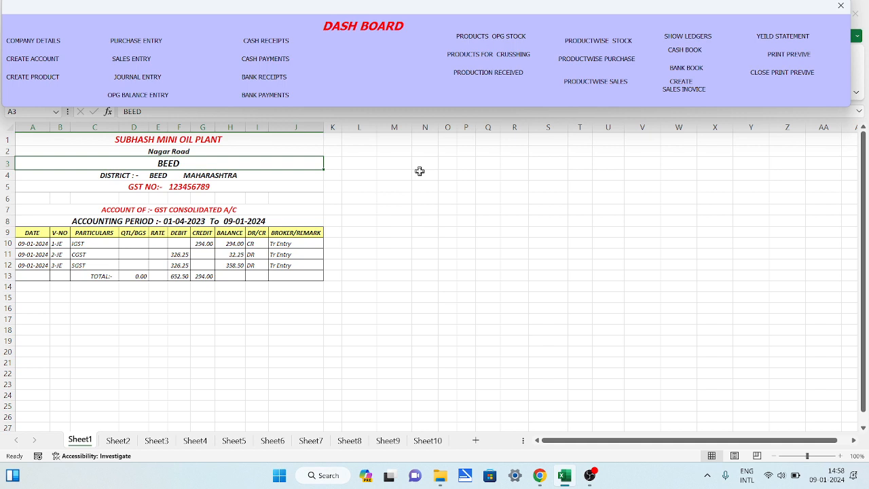
left_click_drag(448, 151, 541, 210)
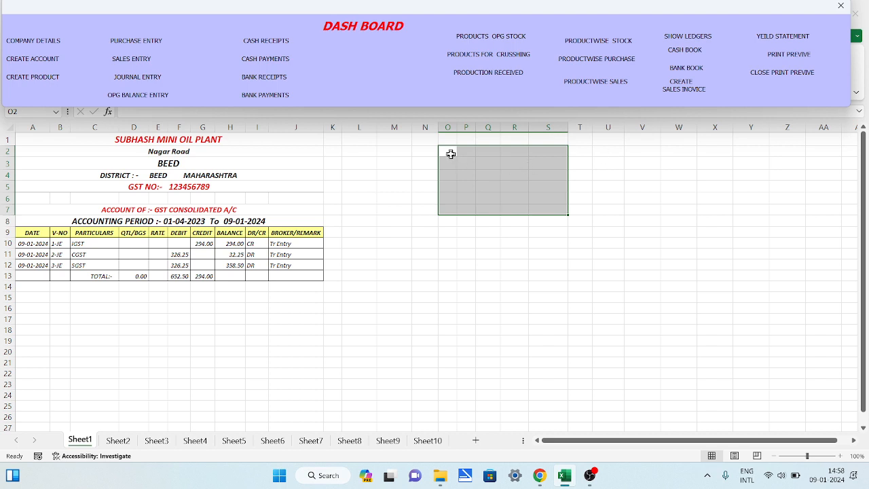
mouse_move(450, 155)
left_mouse_down()
mouse_move(543, 158)
mouse_move(447, 152)
left_mouse_up()
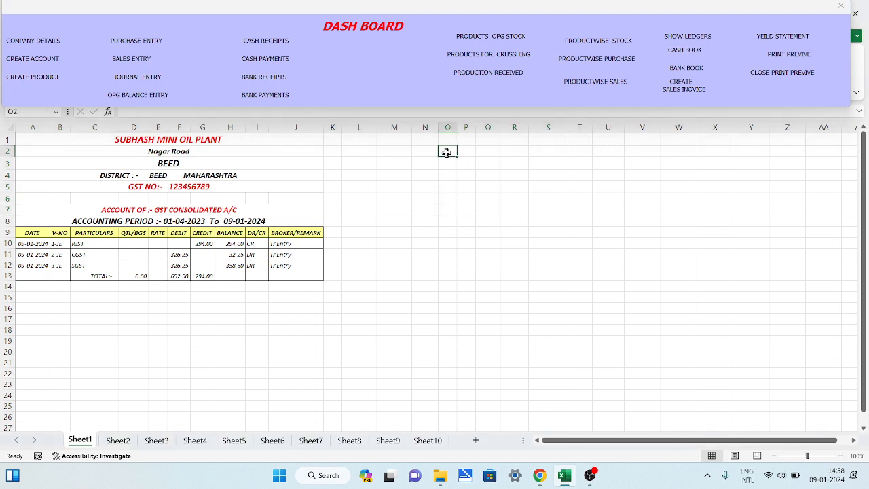
left_click(463, 152)
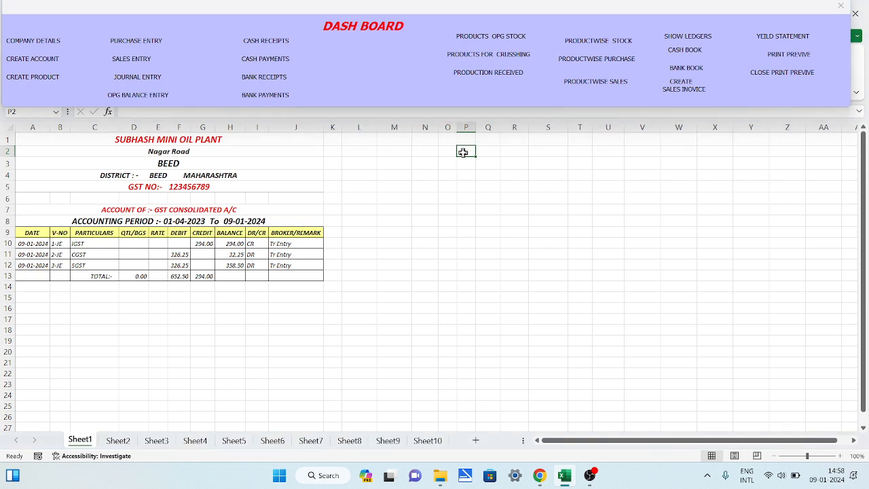
left_click_drag(463, 152, 481, 152)
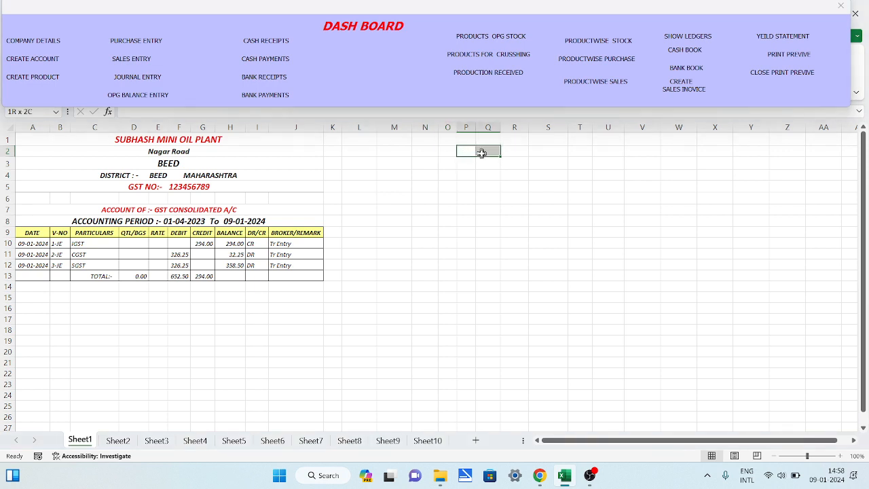
left_click(508, 150)
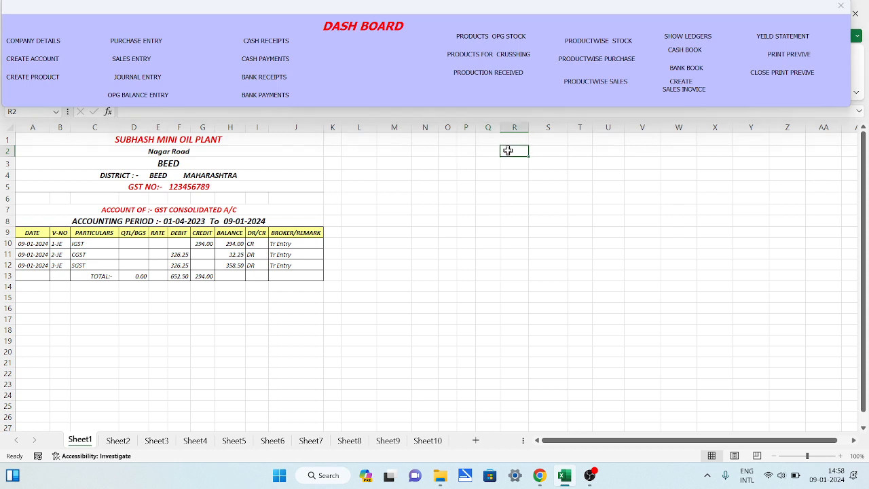
left_click(540, 152)
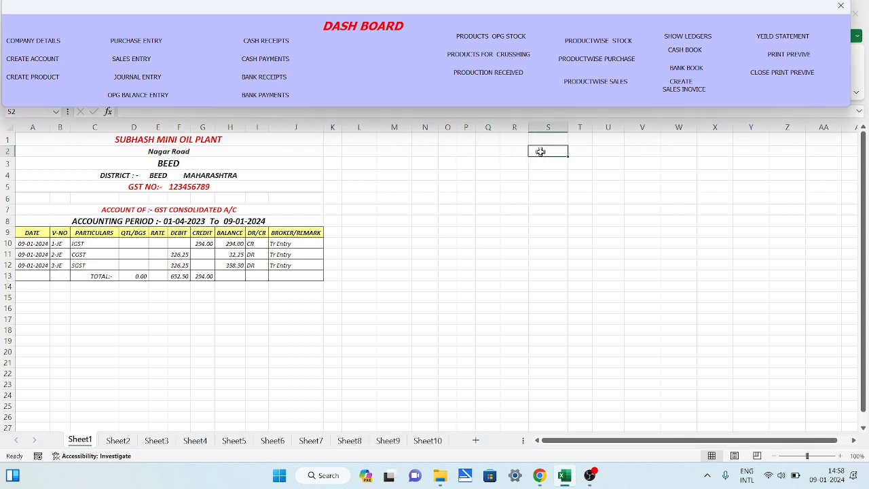
left_click(577, 150)
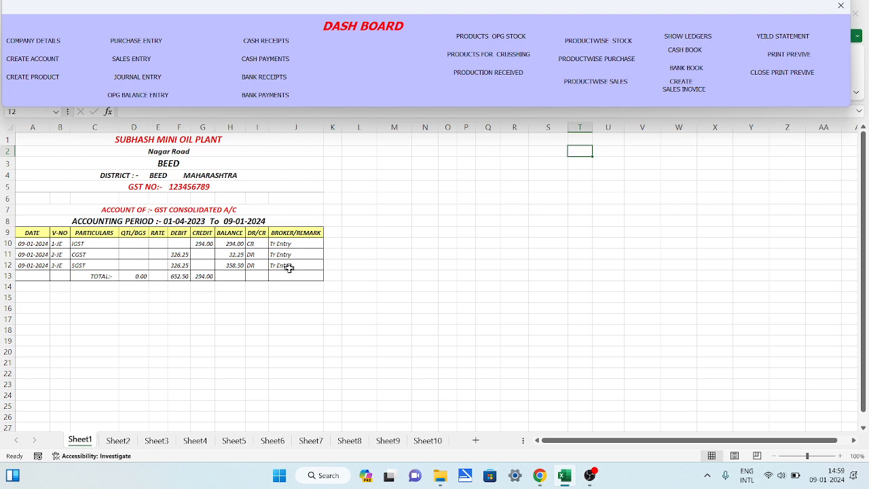
Examine the remarks, debit amounts and balances of the IGST, CGST and SGST entries in the GST CONSOLIDATED A/C ledger
left_click_drag(278, 250, 281, 275)
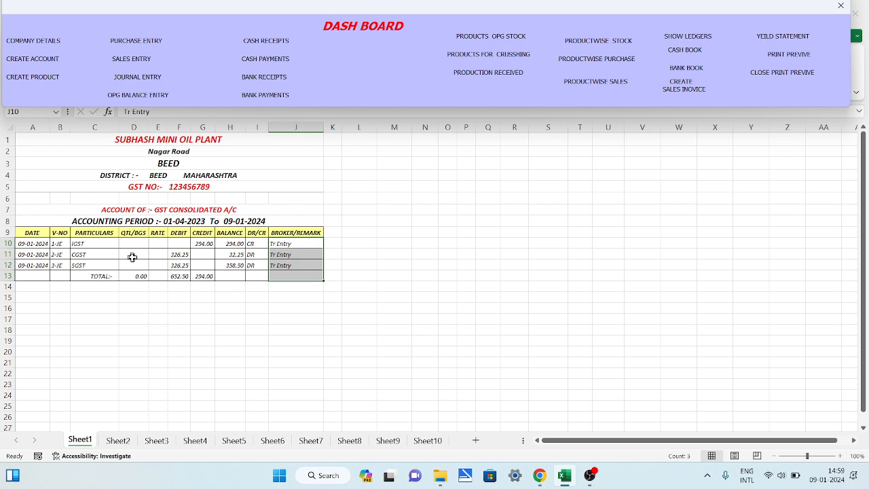
left_click(352, 198)
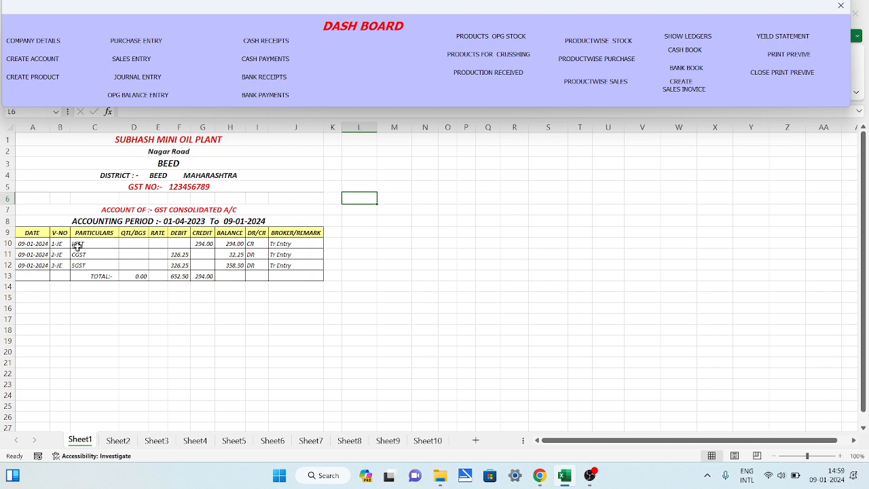
left_click_drag(46, 197, 326, 285)
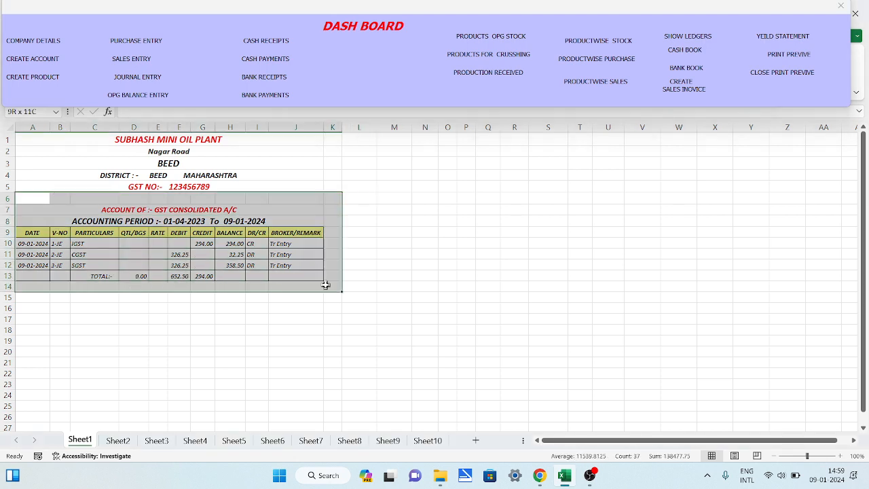
left_click(178, 262)
left_click(223, 244)
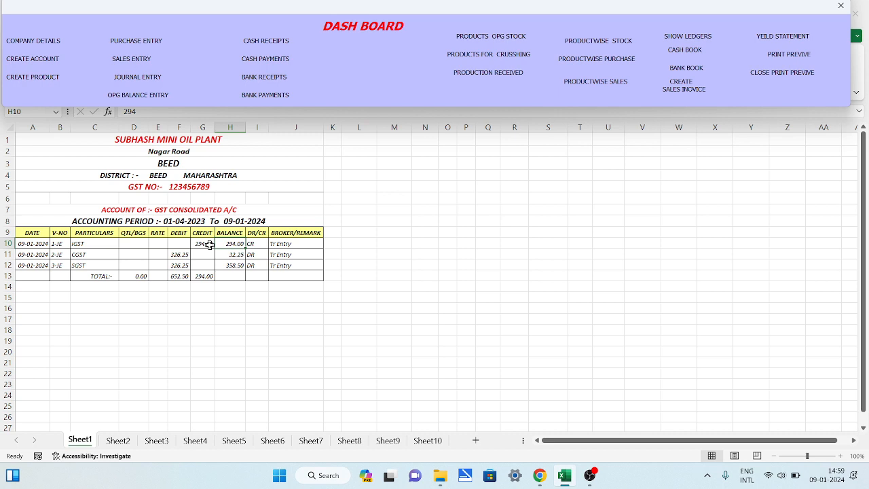